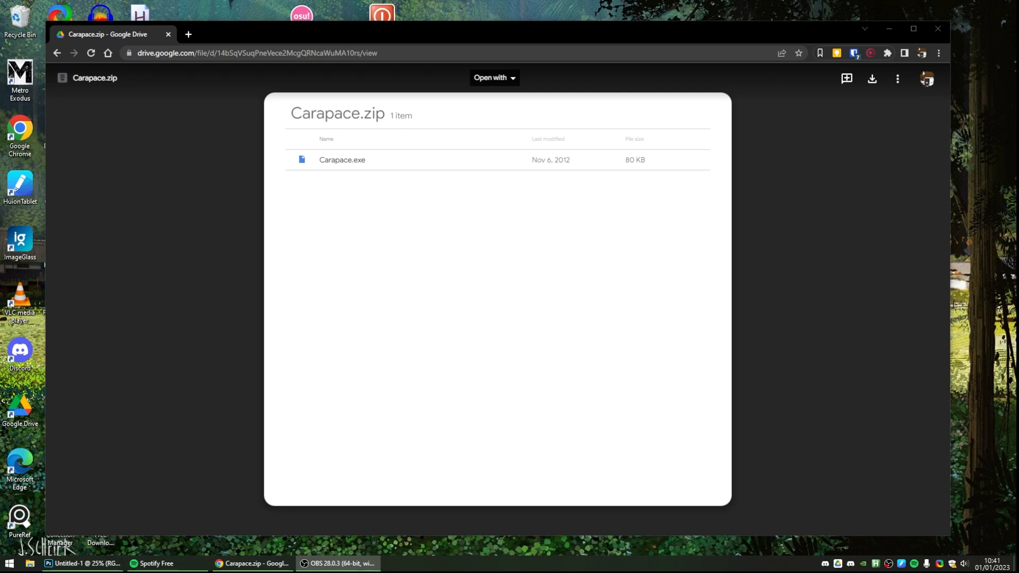
- Download Carapace.zip from Google Drive, keep the flagged file, and open the downloaded archive
left_click(865, 135)
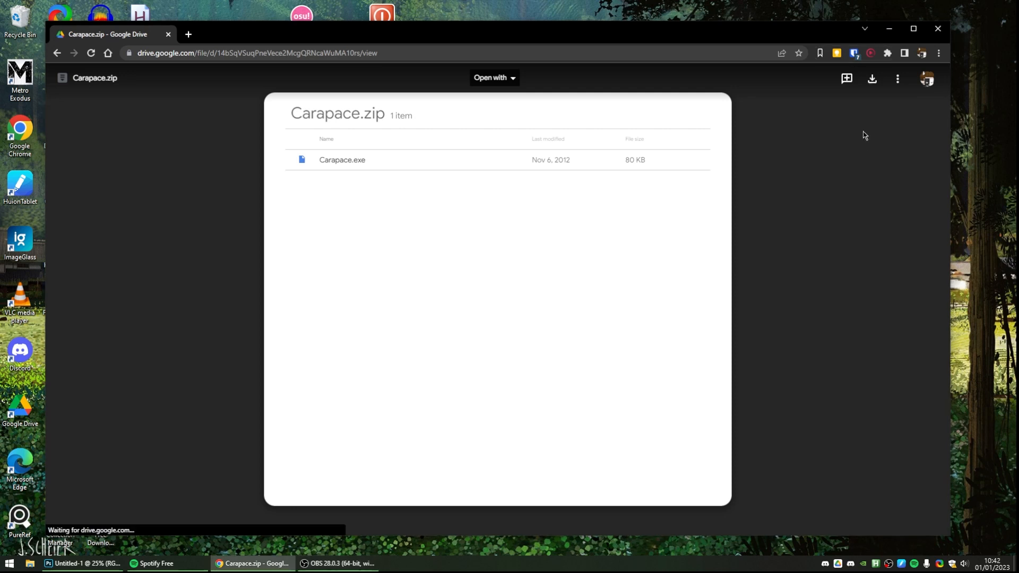
left_click(872, 79)
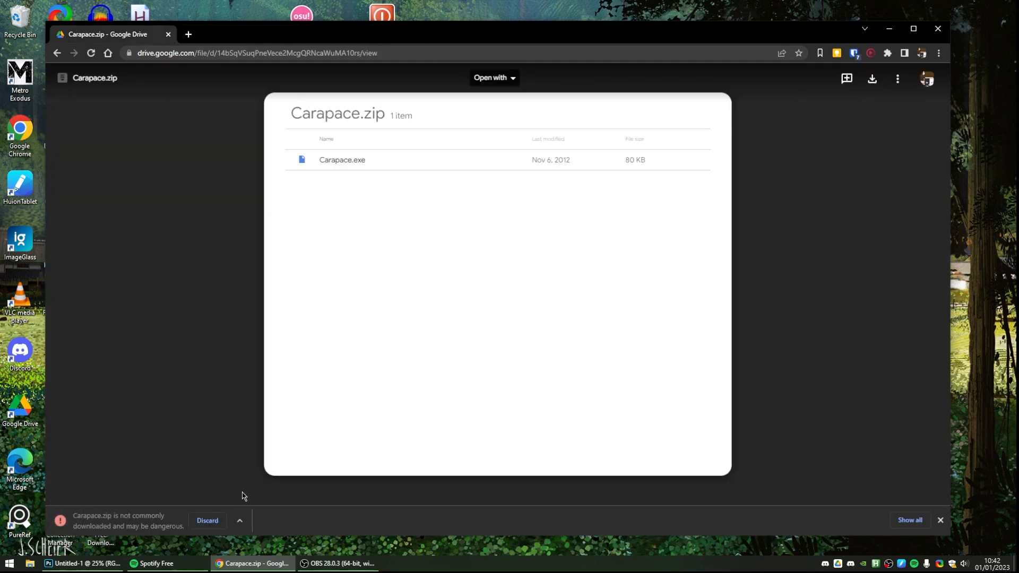
left_click(239, 522)
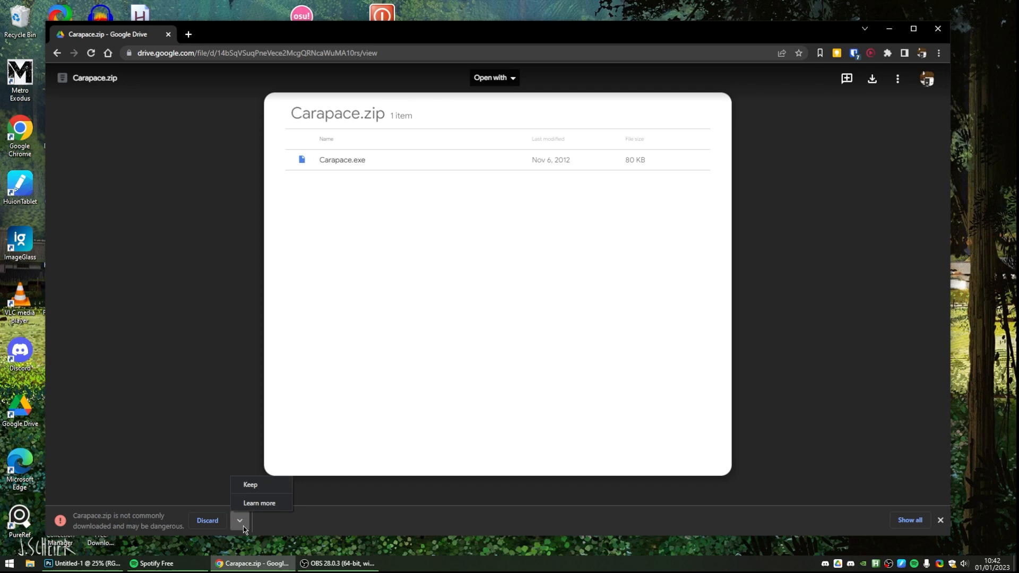
left_click(258, 485)
left_click(85, 521)
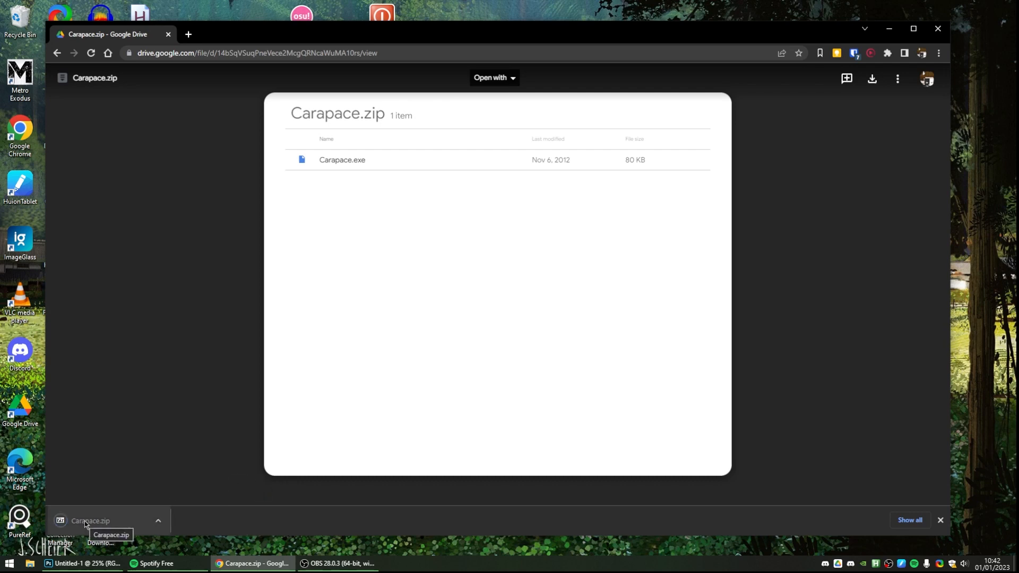
- Extract Carapace.exe from the archive to the desktop, replacing the existing copy
left_click_drag(640, 89, 620, 9)
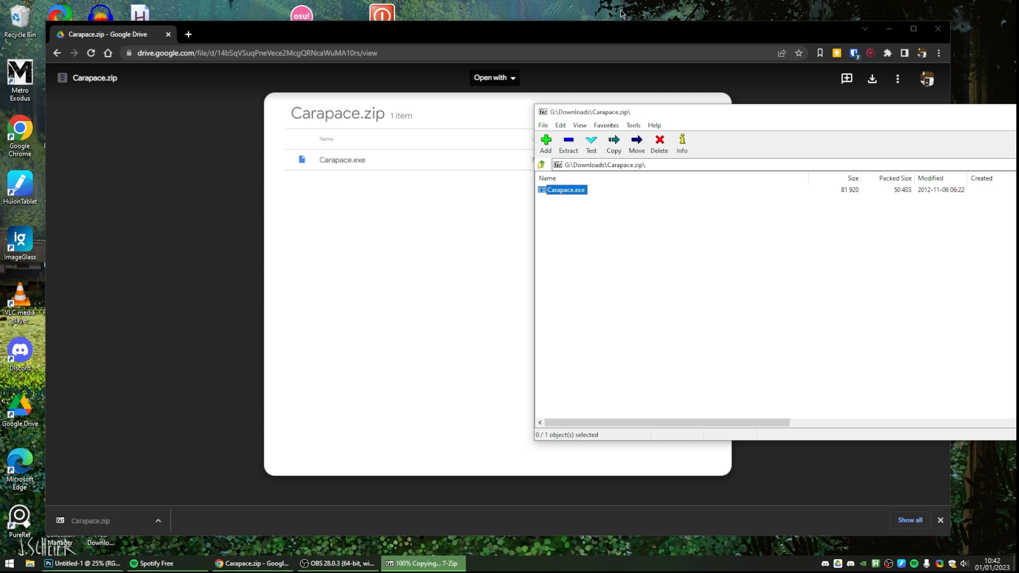
left_click_drag(483, 138, 470, 155)
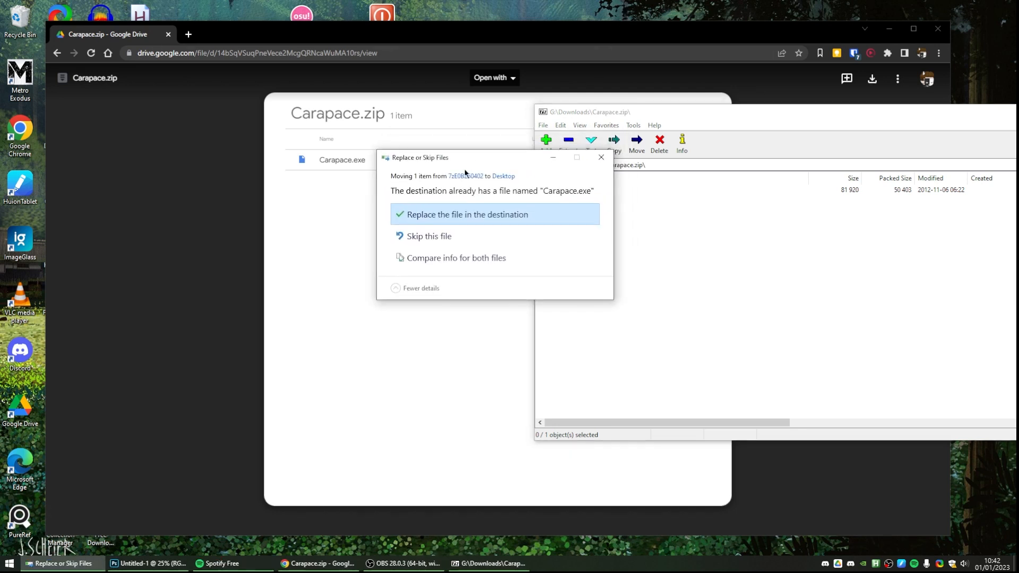
left_click(467, 214)
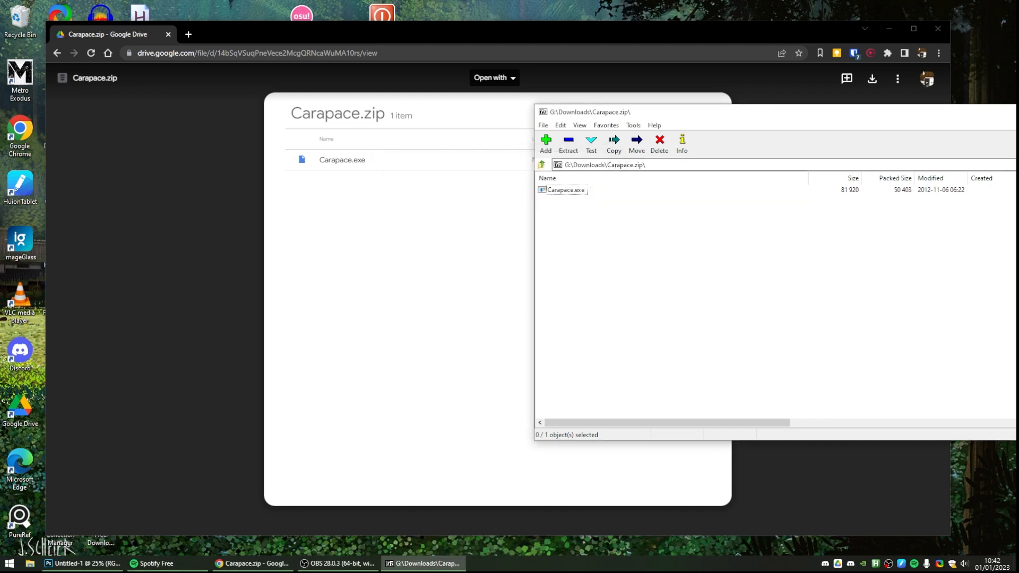
- Close the archive, minimise the browser, and launch Carapace.exe from a clear spot on the desktop
key("alt+F4")
left_click(889, 29)
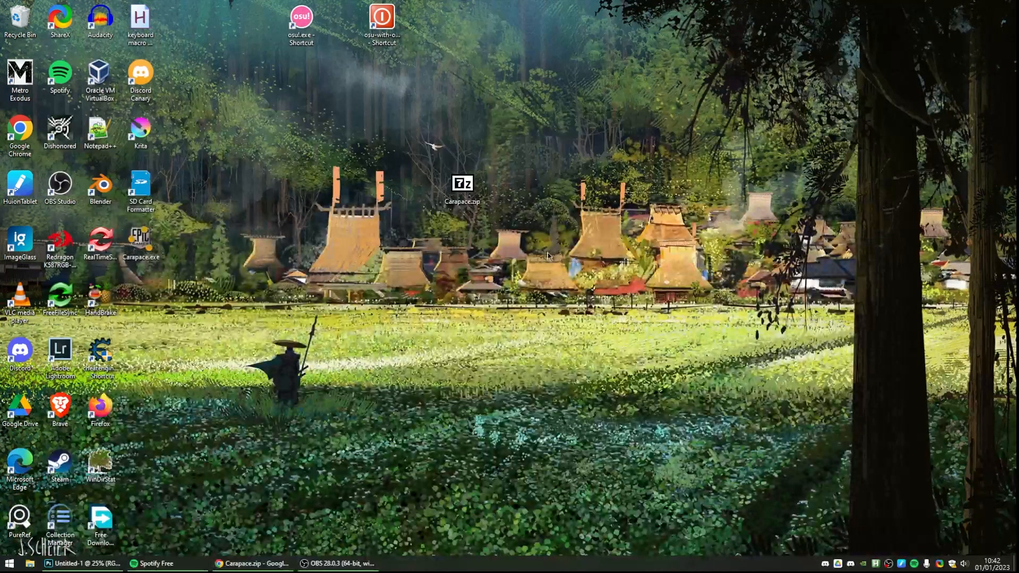
left_click_drag(141, 238, 382, 295)
double_click(382, 294)
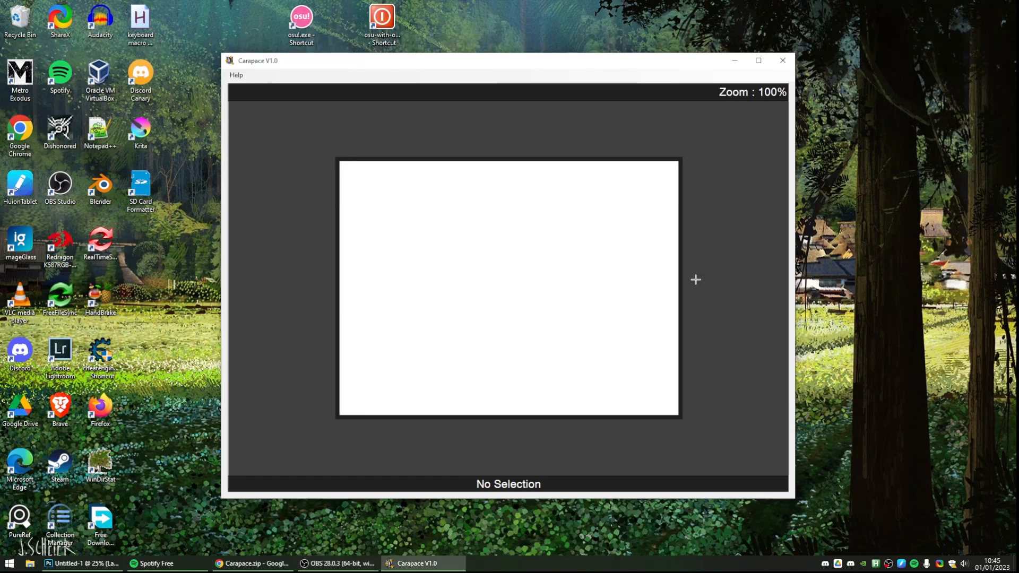
- Place vanishing points 1 and 2 outside the canvas's left and right edges and set a level horizon slightly below mid-height
left_click(325, 276)
left_click(715, 278)
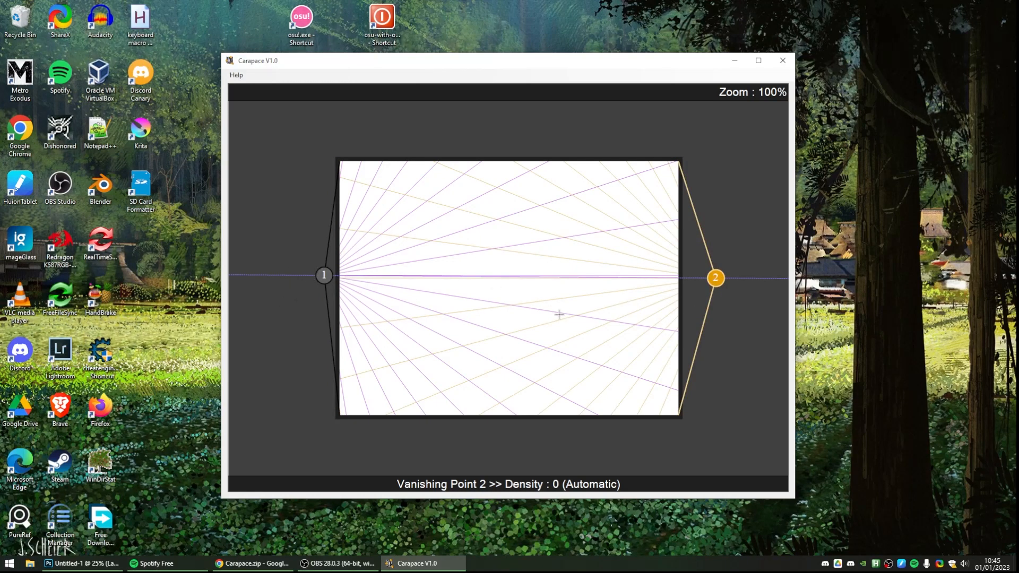
key("h")
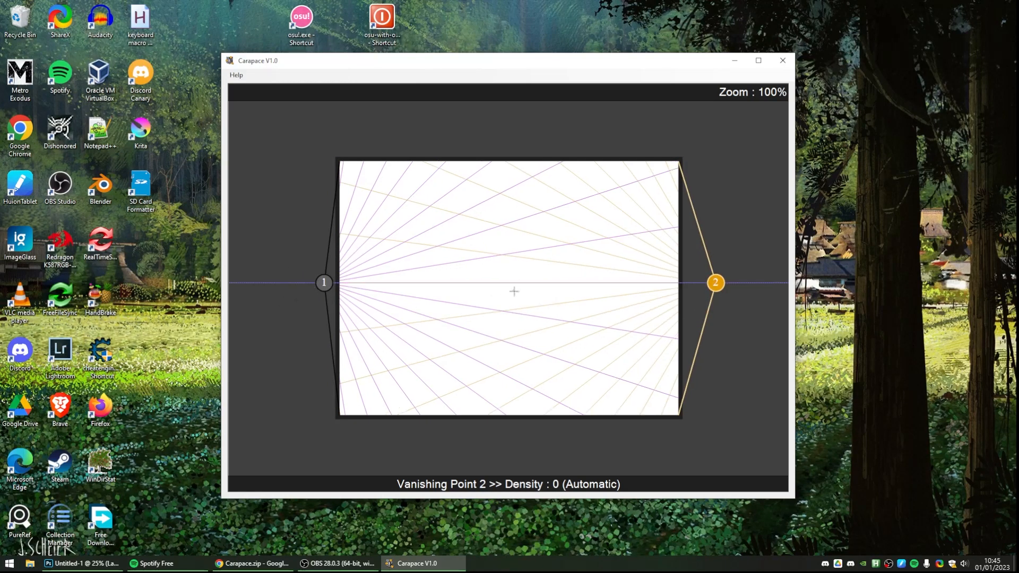
left_click_drag(513, 291, 515, 310)
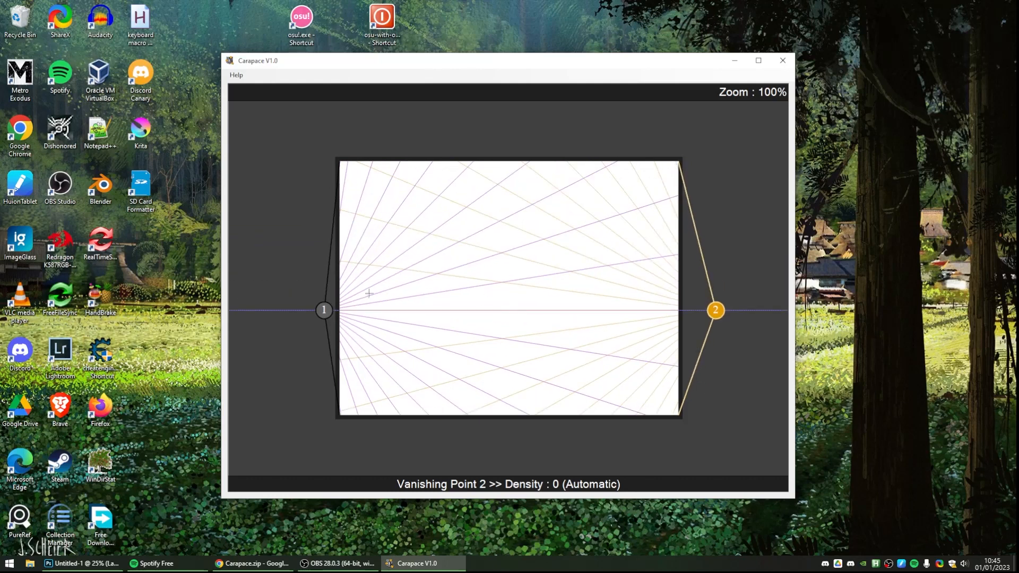
- Reposition vanishing point 1 farther outside the canvas's left edge, level with vanishing point 2
left_click_drag(499, 253, 452, 265)
scroll(475, 247, "down", 1)
scroll(474, 247, "up", 3)
scroll(473, 247, "down", 2)
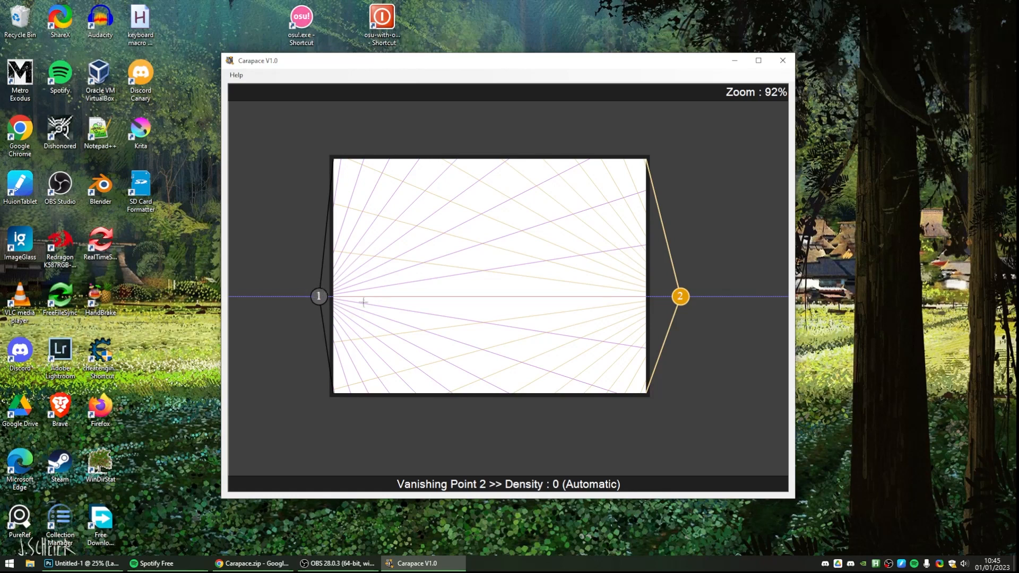
left_click_drag(318, 296, 329, 311)
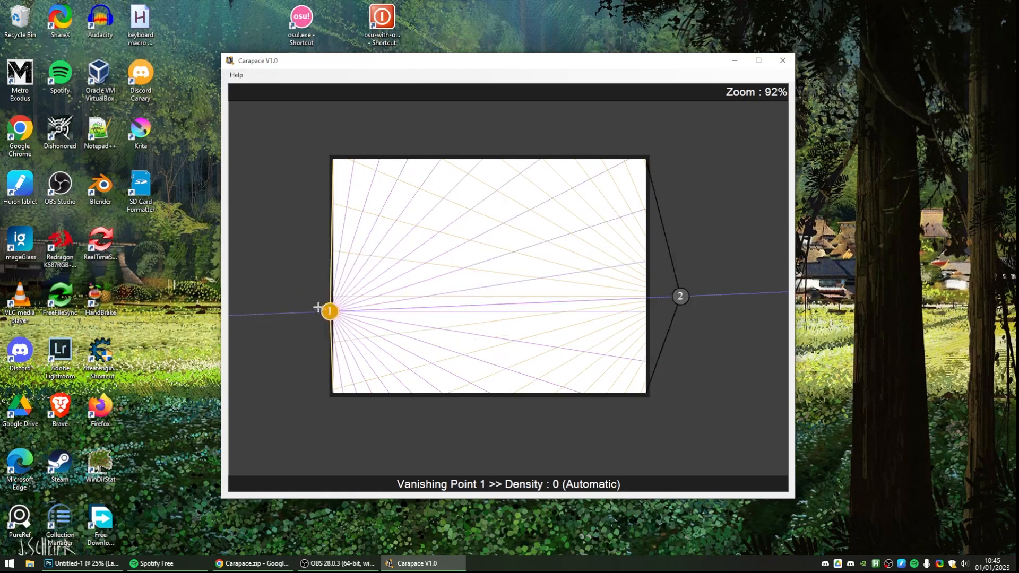
key("1")
key("1")
key("1")
key("1")
key("1")
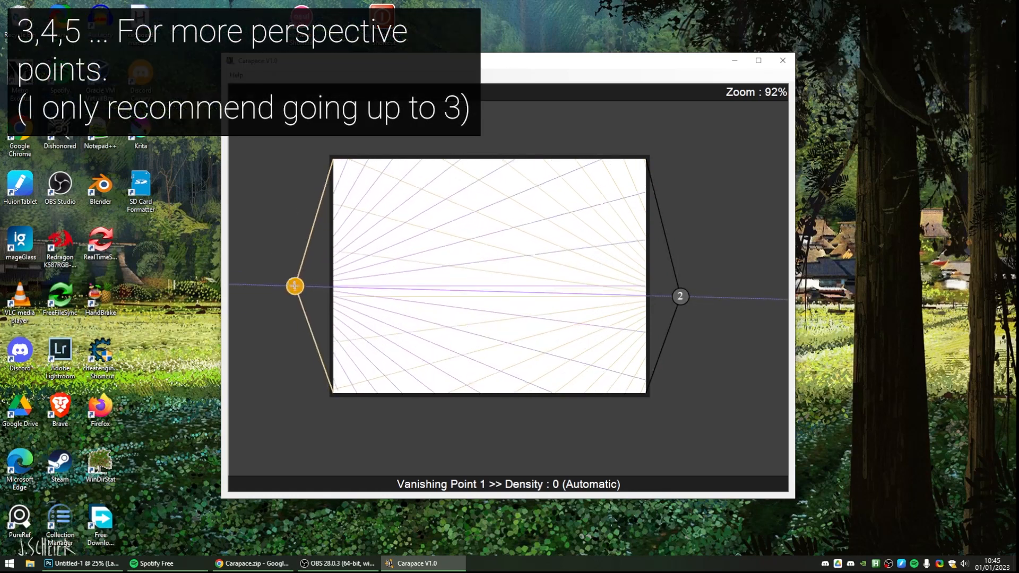
key("1")
key("1")
key("1")
key("1")
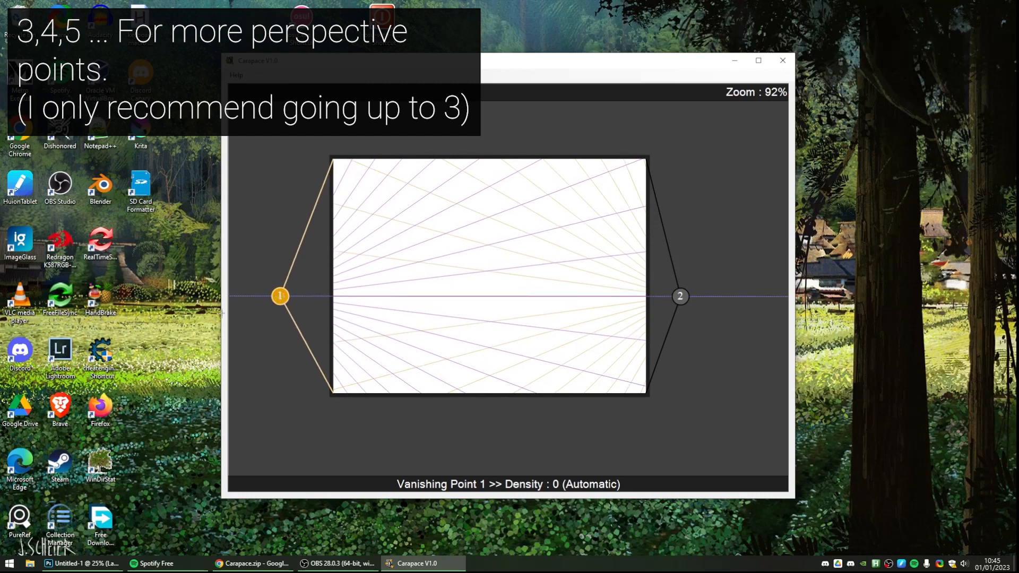
- Reposition vanishing point 2 just outside the canvas's right edge and level the horizon through both points, slightly lower on the canvas
key("2")
key("2")
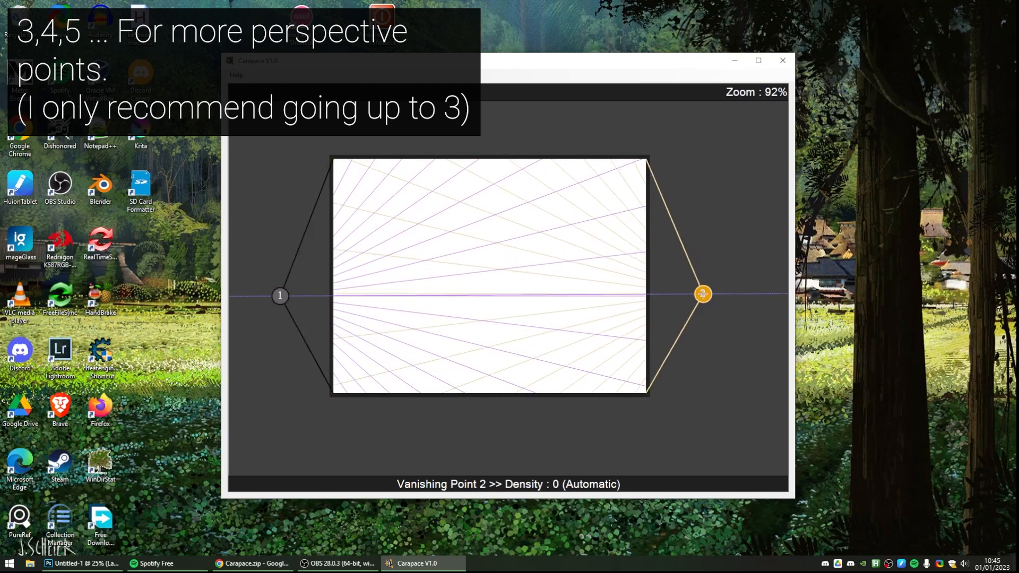
key("2")
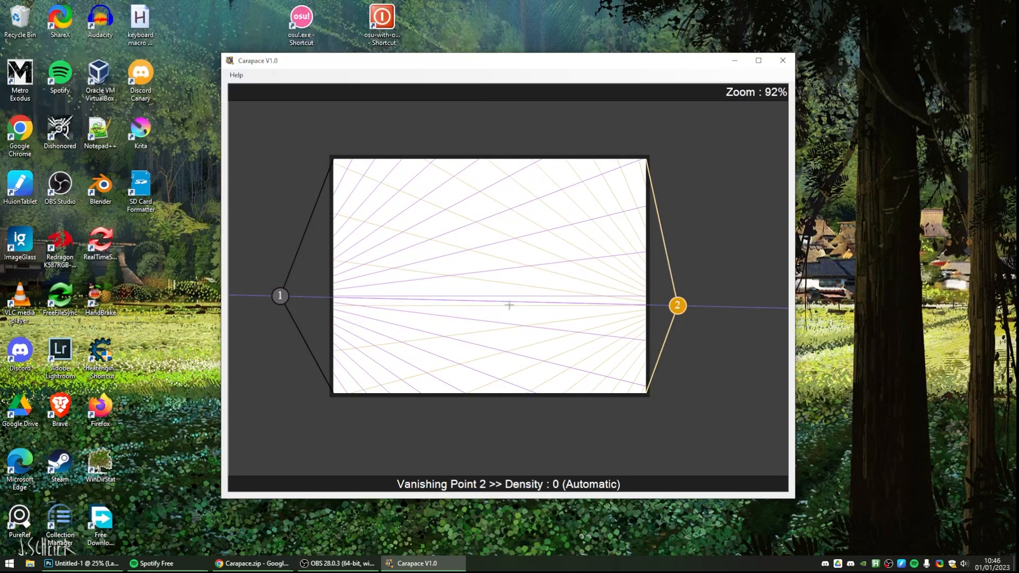
key("h")
key("h")
key("h")
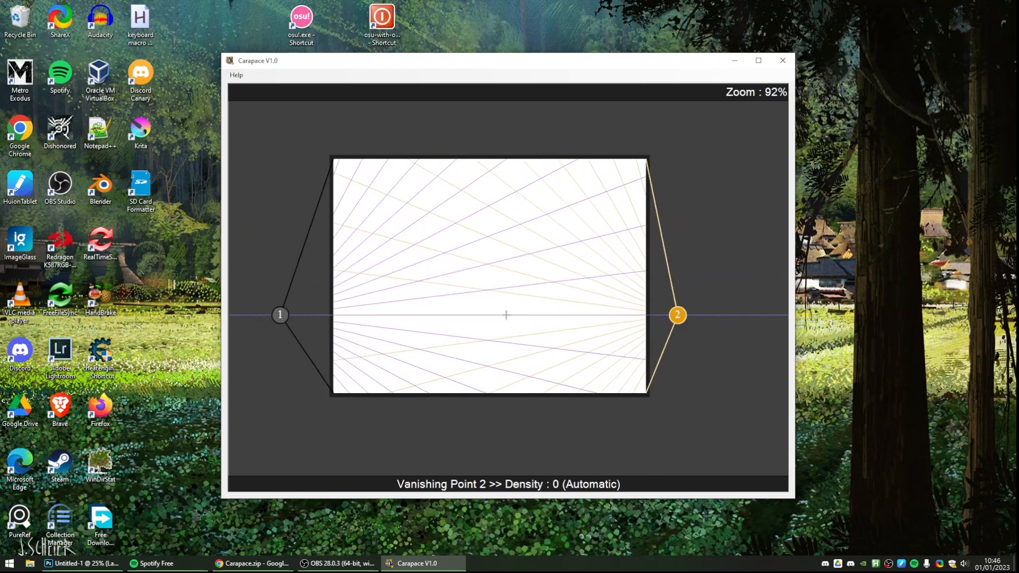
- Switch to Photoshop and sketch a simple standing chibi character with hair, face, robe and legs on Layer 1, right of the canvas centre
mouse_move(370, 561)
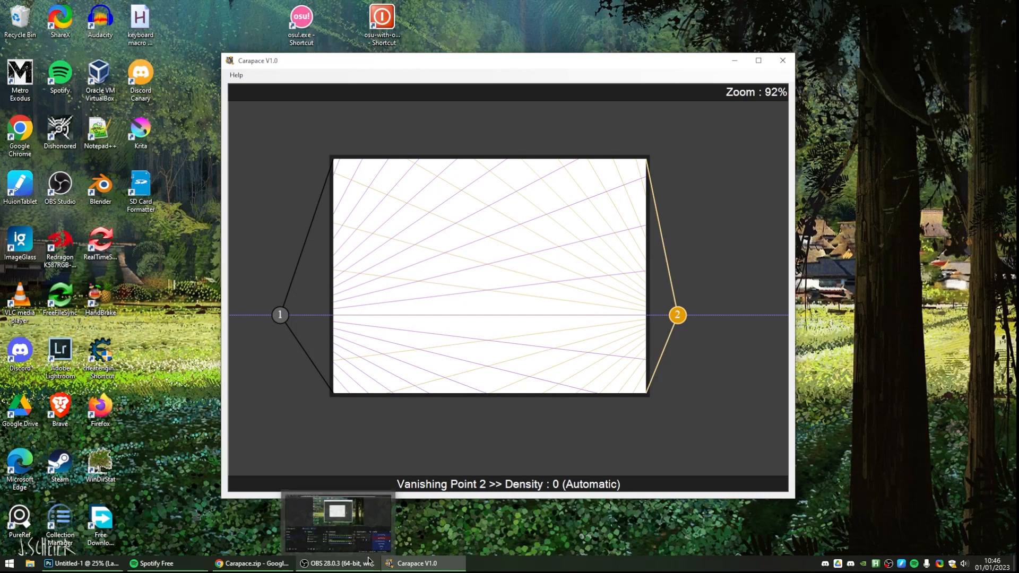
left_click(80, 563)
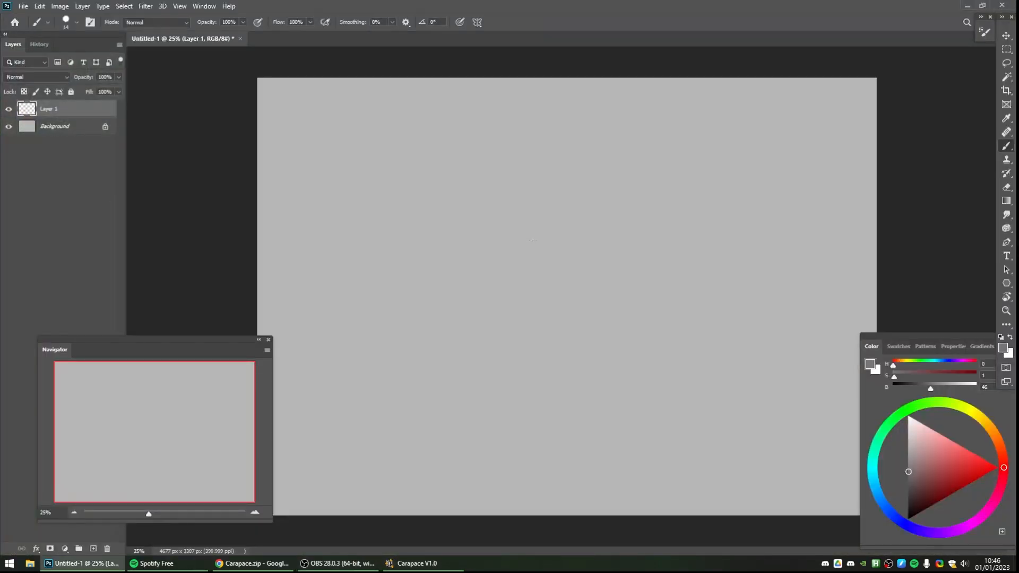
left_click_drag(648, 151, 632, 155)
left_click_drag(624, 242, 594, 337)
left_click_drag(685, 243, 697, 340)
left_click_drag(605, 343, 650, 413)
mouse_move(692, 344)
left_mouse_down()
mouse_move(694, 404)
mouse_move(672, 413)
left_mouse_up()
left_click_drag(646, 347, 649, 410)
mouse_move(631, 197)
left_mouse_down()
mouse_move(666, 218)
mouse_move(654, 201)
left_mouse_up()
mouse_move(669, 181)
left_mouse_down()
mouse_move(663, 201)
mouse_move(721, 184)
mouse_move(708, 198)
left_mouse_up()
left_click_drag(603, 174, 616, 249)
mouse_move(693, 200)
left_mouse_down()
mouse_move(685, 251)
mouse_move(698, 251)
left_mouse_up()
mouse_move(648, 145)
left_mouse_down()
mouse_move(661, 114)
mouse_move(654, 145)
left_mouse_up()
mouse_move(605, 175)
left_mouse_down()
mouse_move(646, 144)
mouse_move(699, 171)
left_mouse_up()
- Scale the character sketch down proportionally and move it slightly down and to the right with Free Transform
key("ctrl+t")
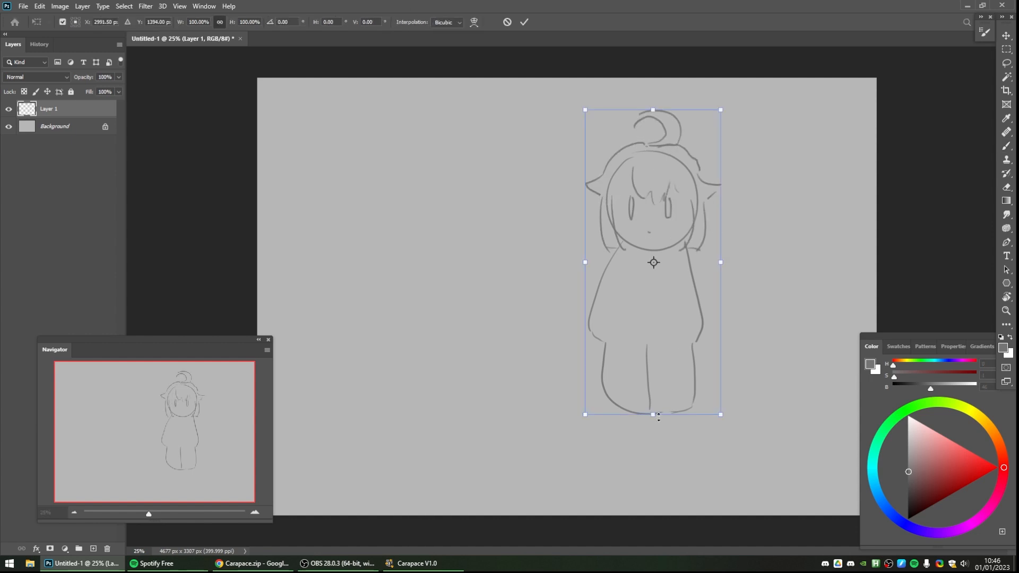
left_click_drag(654, 414, 654, 306)
left_click_drag(666, 230, 696, 277)
key("Return")
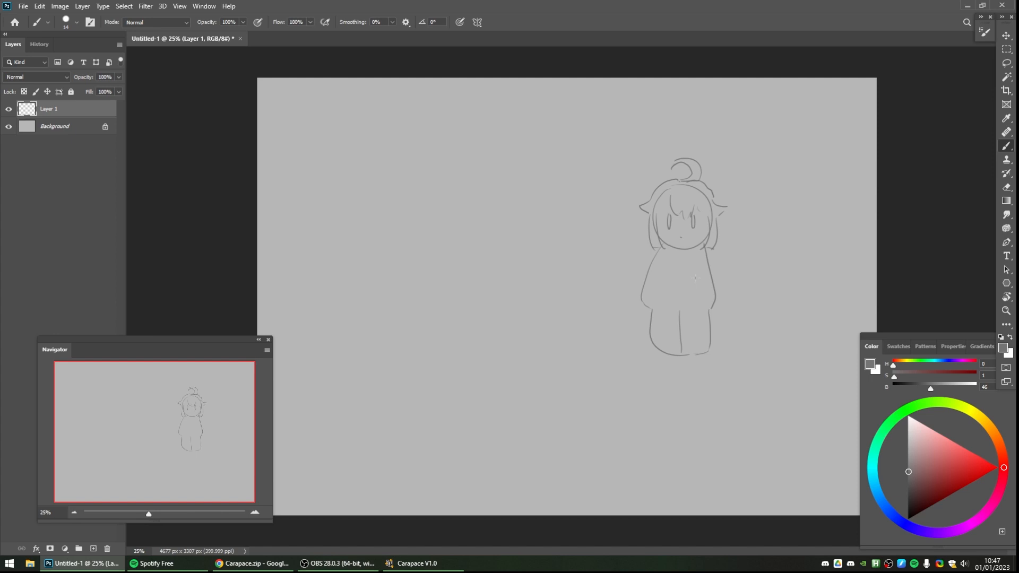
- Copy the whole canvas with all visible layers merged and paste it into Carapace as the background
key("ctrl+a")
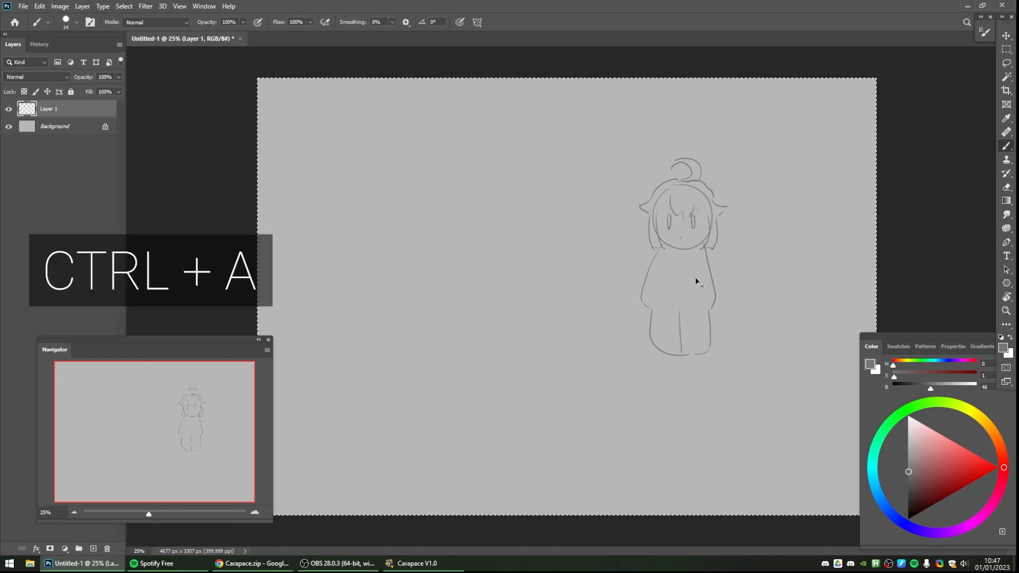
key("ctrl+shift+c")
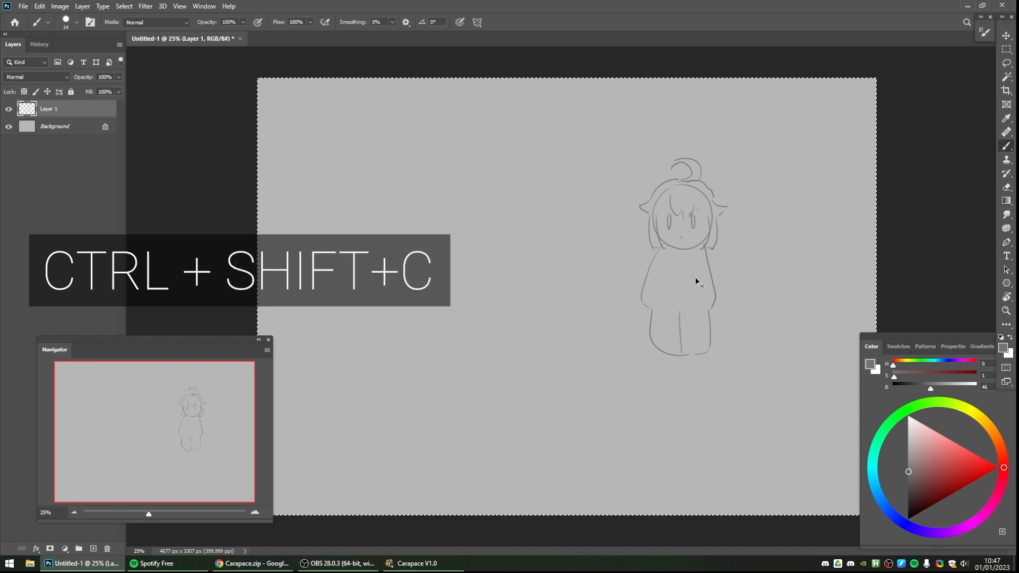
key("alt+Tab")
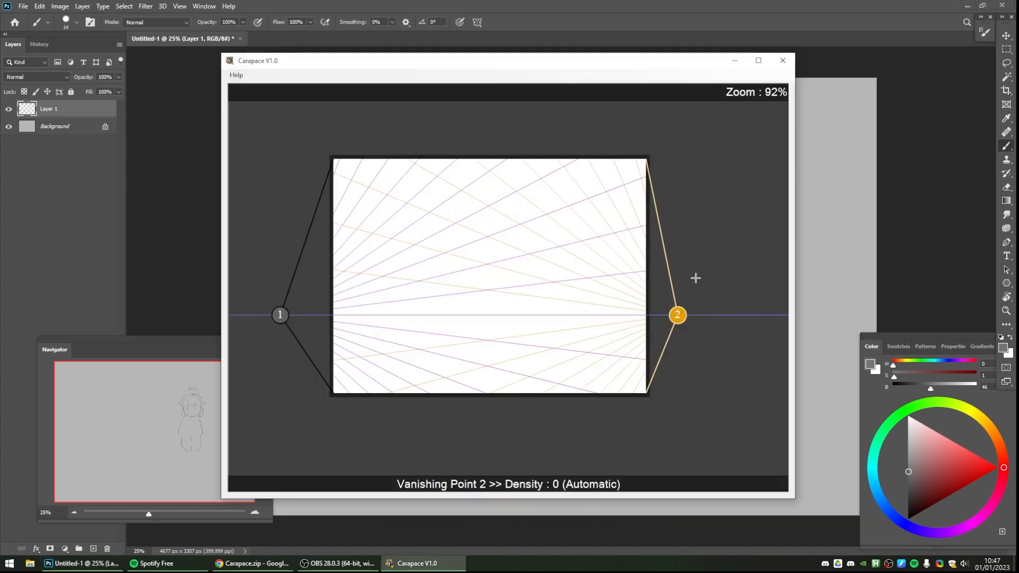
key("ctrl+v")
- Move vanishing point 2 beyond the pasted image's right edge and vanishing point 1 beyond its left edge
scroll(587, 315, "down", 3)
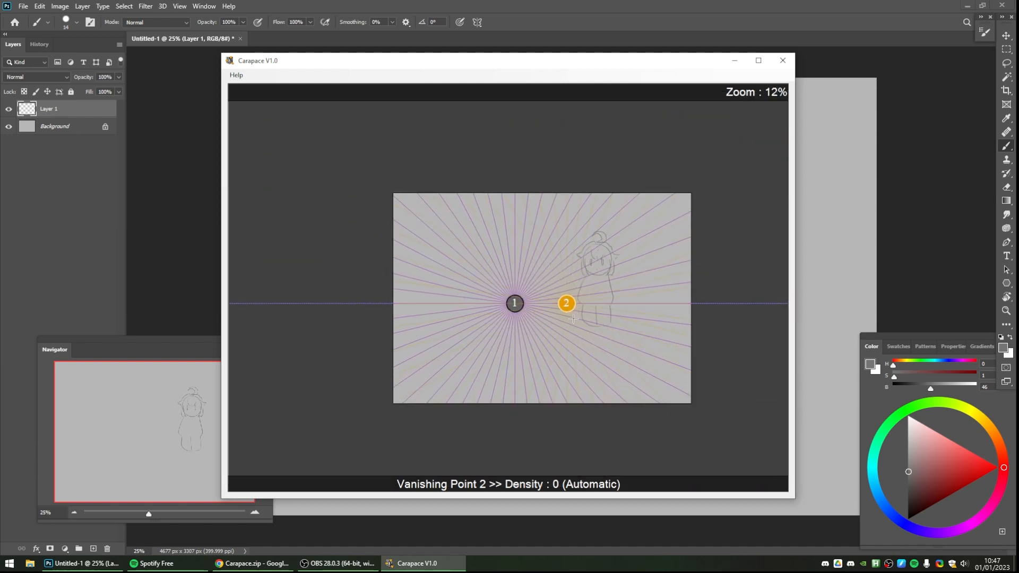
scroll(584, 312, "up", 1)
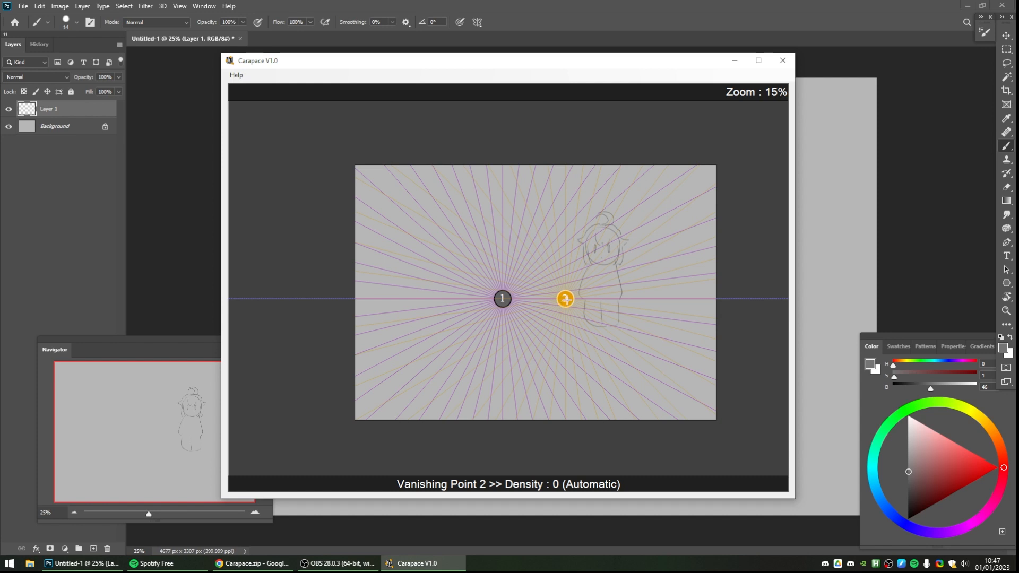
left_click_drag(565, 299, 745, 299)
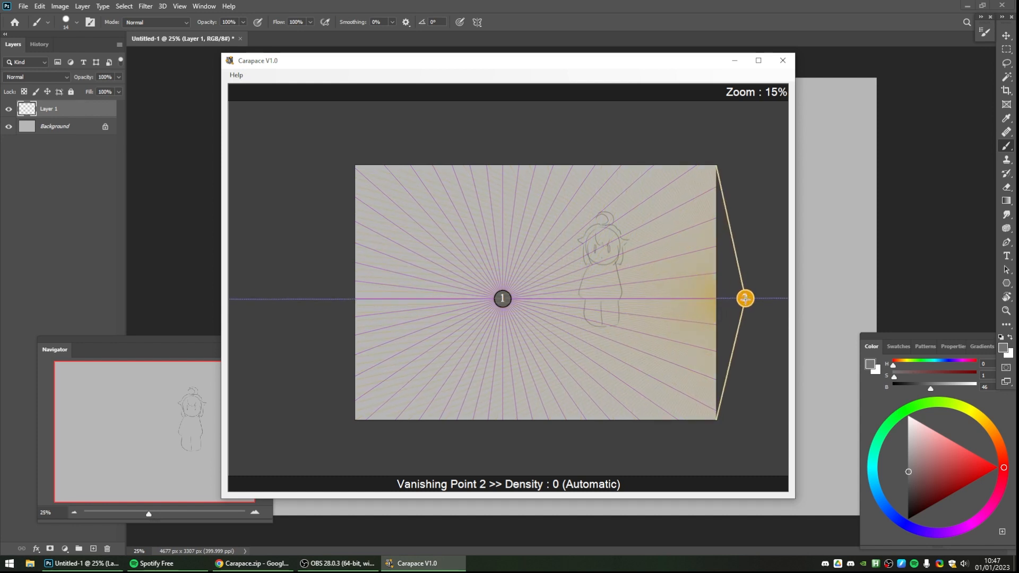
left_click_drag(502, 298, 332, 296)
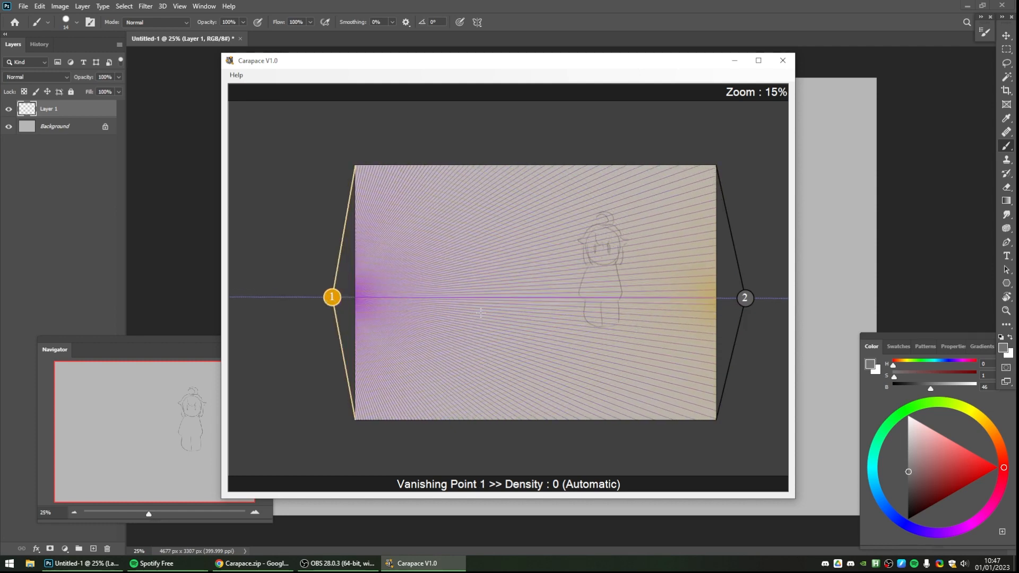
- Set the line density of vanishing point 1 to 4
scroll(473, 259, "up", 4)
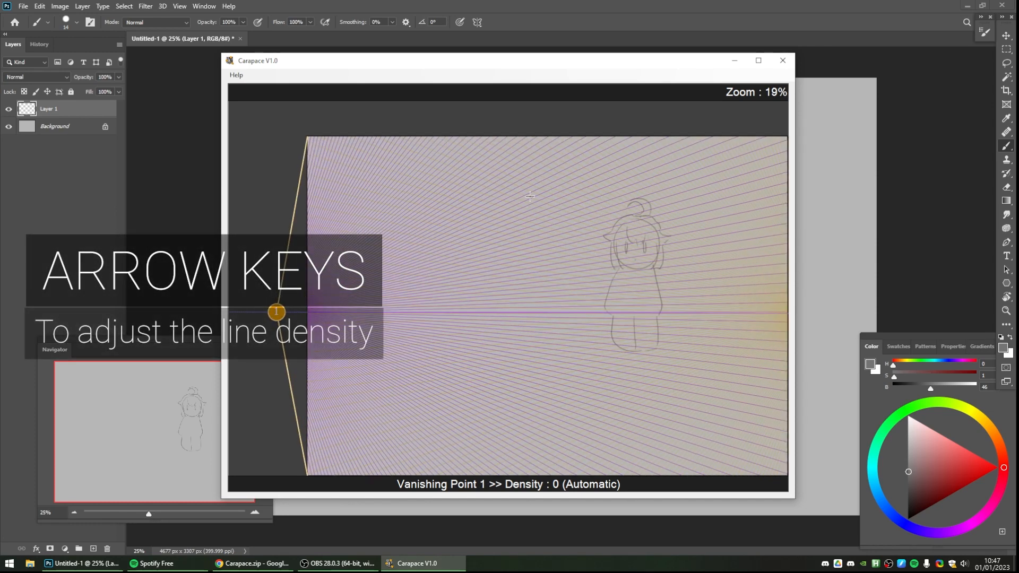
scroll(493, 269, "down", 2)
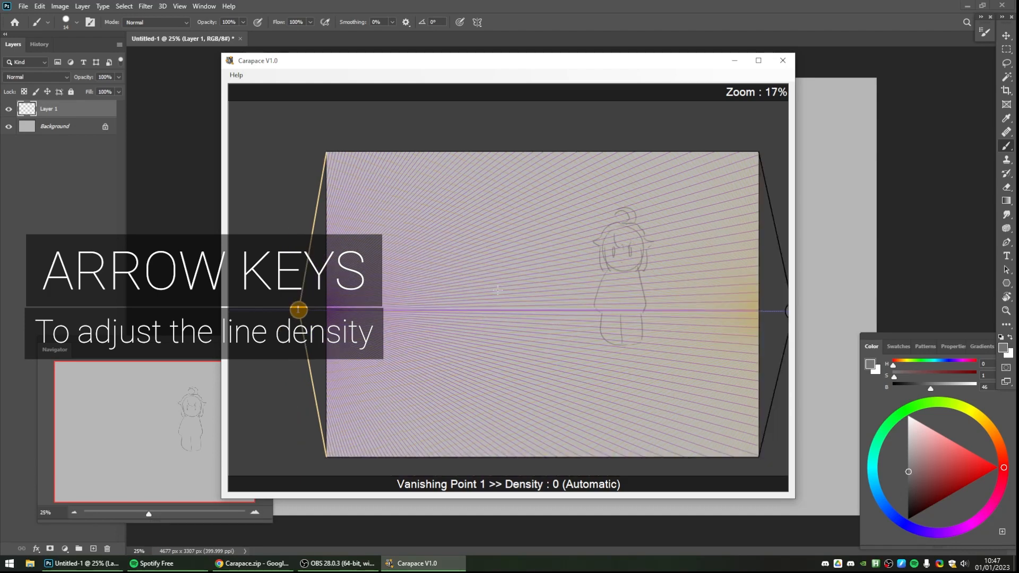
key("Up")
key("Up")
key("Up")
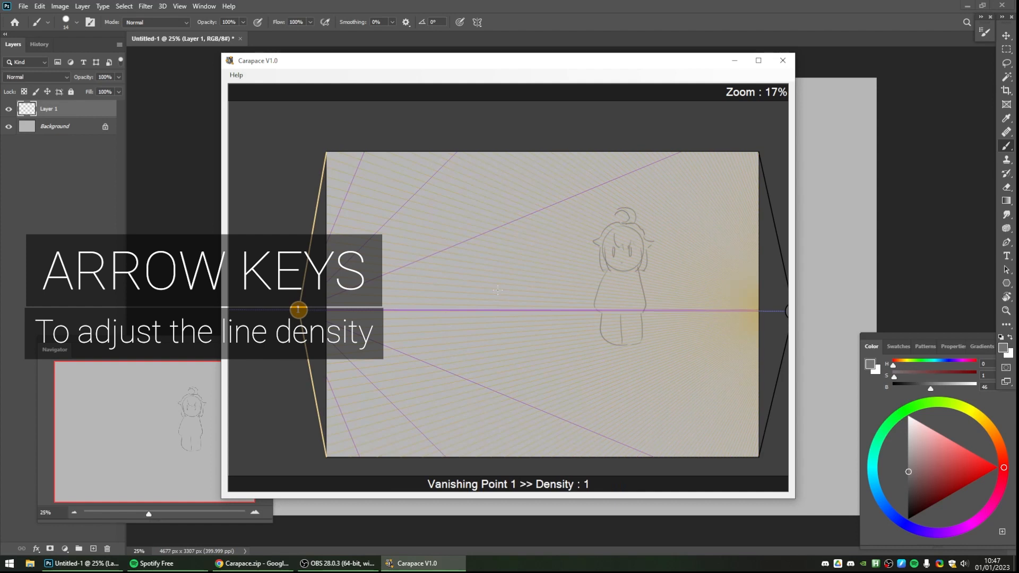
key("Up")
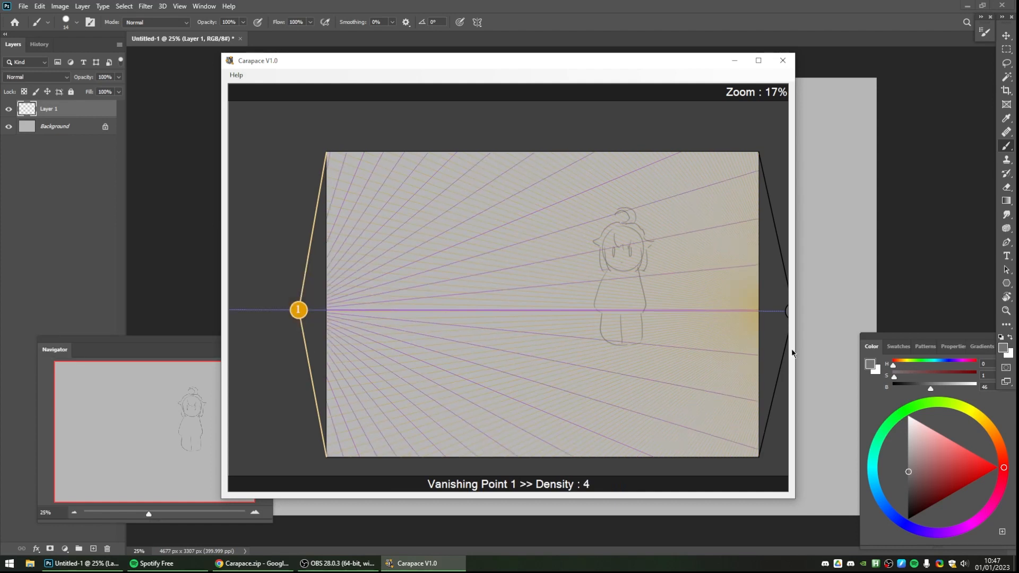
- Set the line density of vanishing point 2 to 3
left_click_drag(540, 316, 405, 325)
left_click(665, 320)
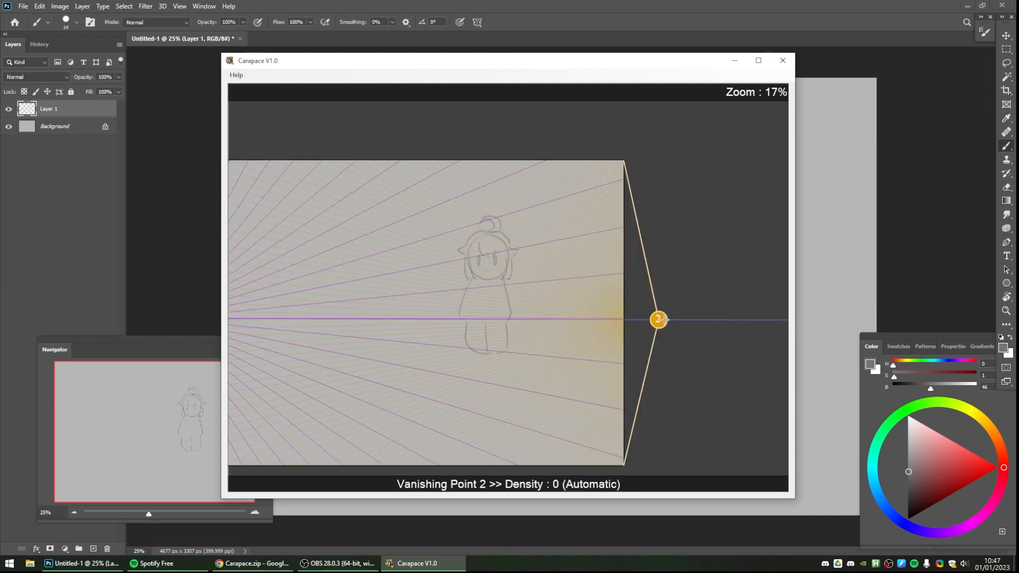
key("Up")
key("Up")
key("Up")
left_click_drag(352, 354, 431, 307)
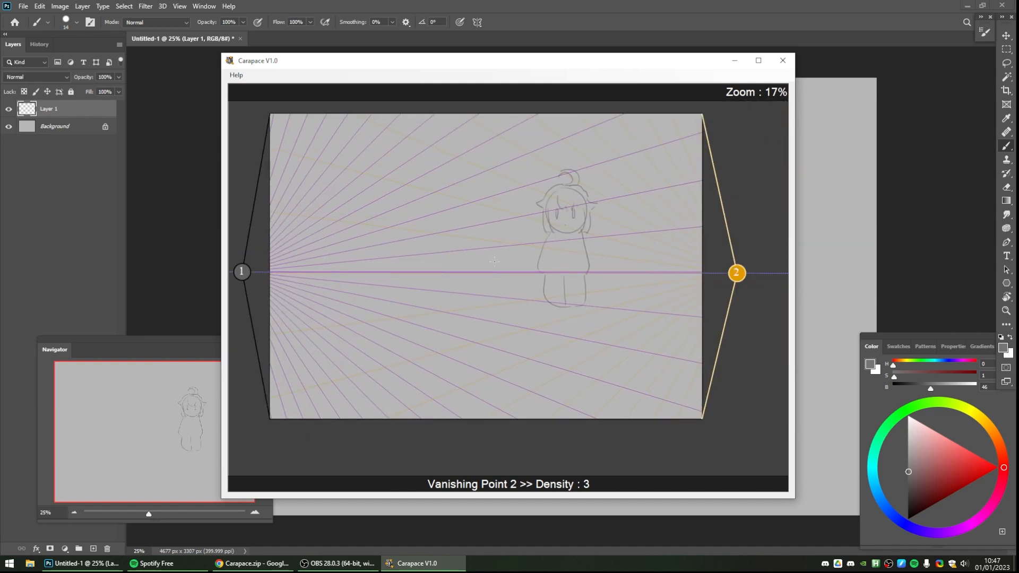
- Try raising and tilting the horizon by its vanishing points, and place it level across the character's lower legs
left_click_drag(512, 280, 505, 243)
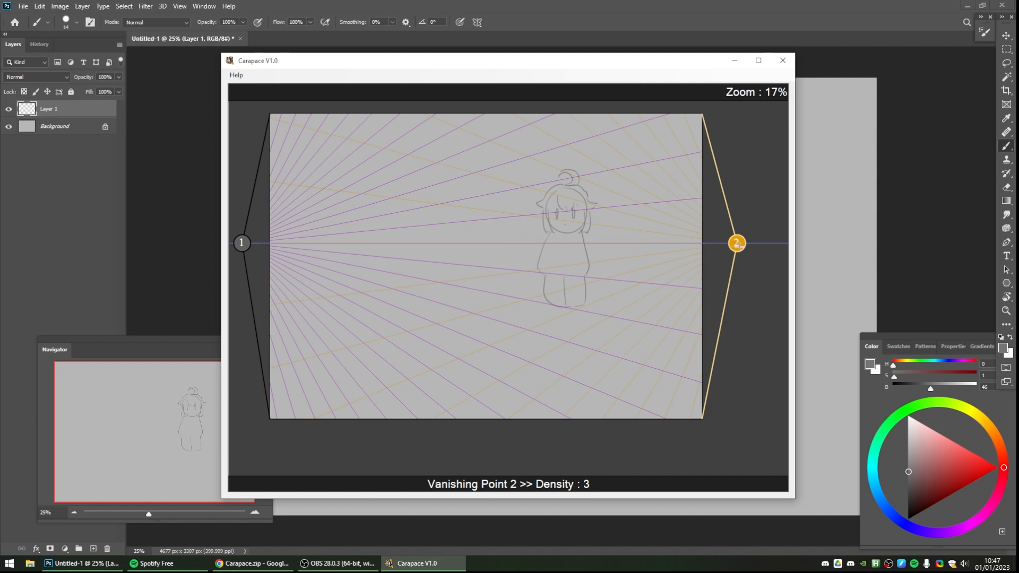
left_click_drag(739, 245, 734, 197)
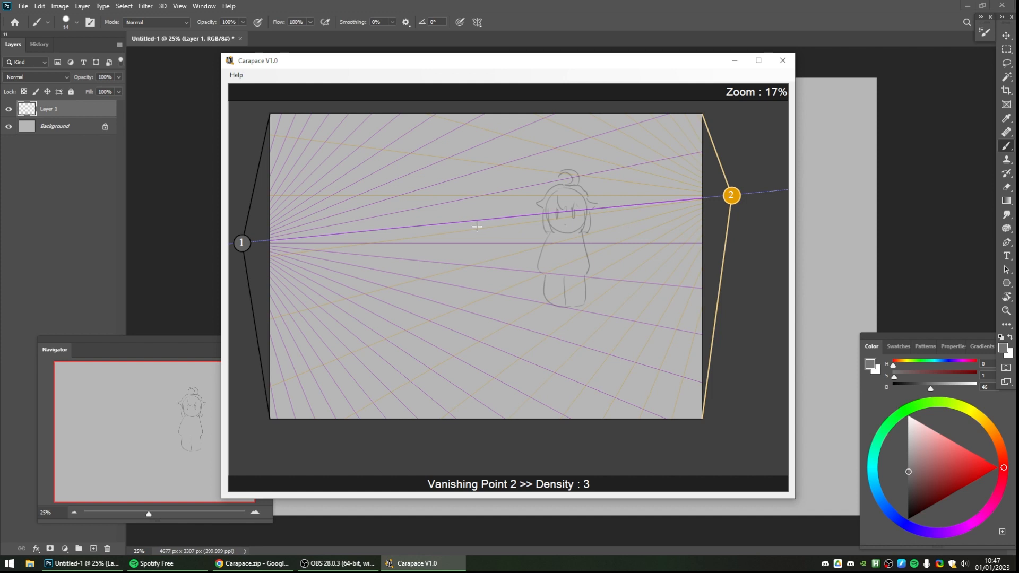
left_click_drag(468, 303, 484, 292)
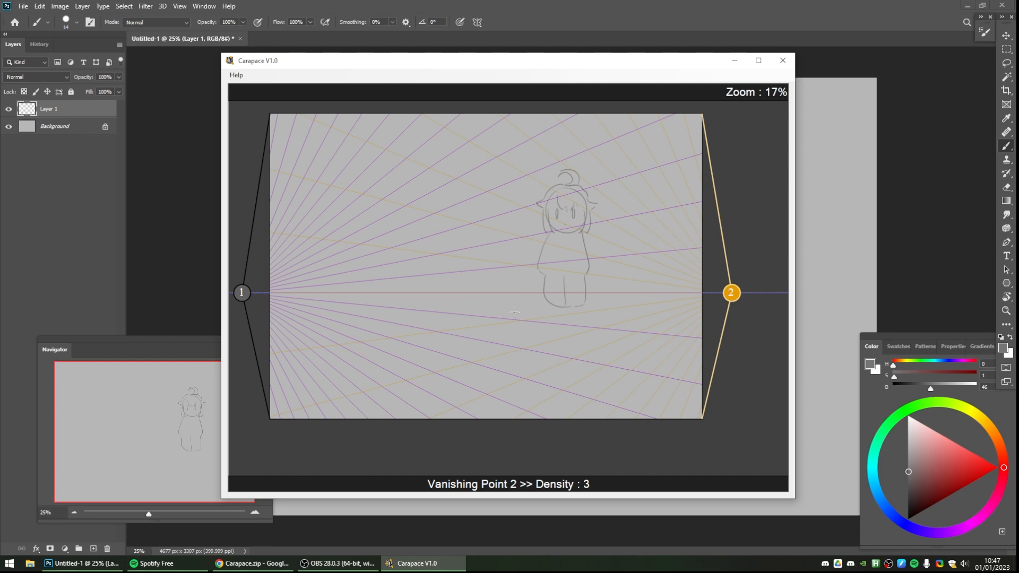
- Copy the perspective grid from Carapace and paste it into the Photoshop document as a new layer above the sketch
key("alt+Tab")
key("ctrl+v")
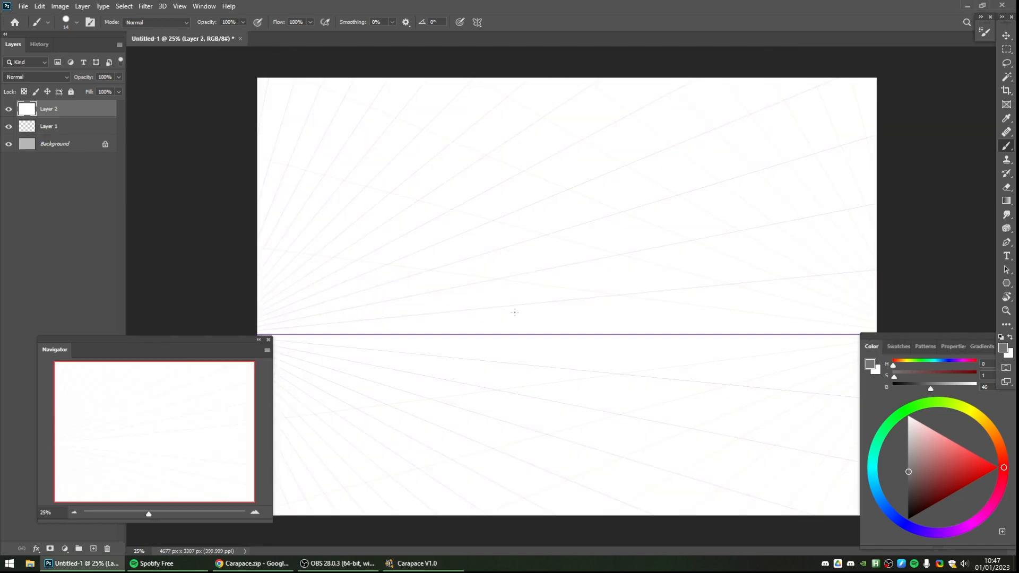
scroll(502, 266, "down", 1)
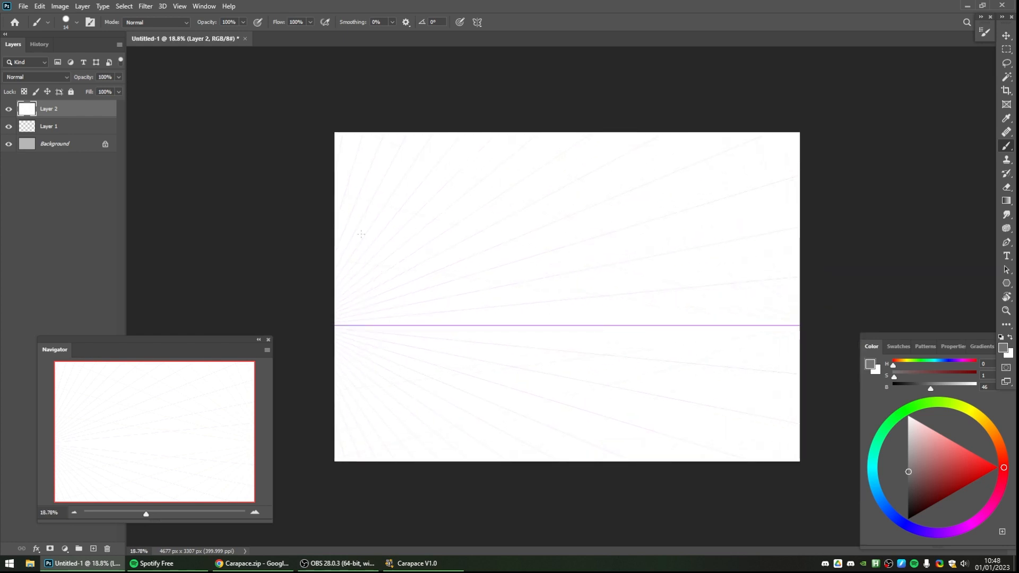
- Try rotating the grid layer by about -7.3° and enlarging it to about 113% with Free Transform
key("ctrl+t")
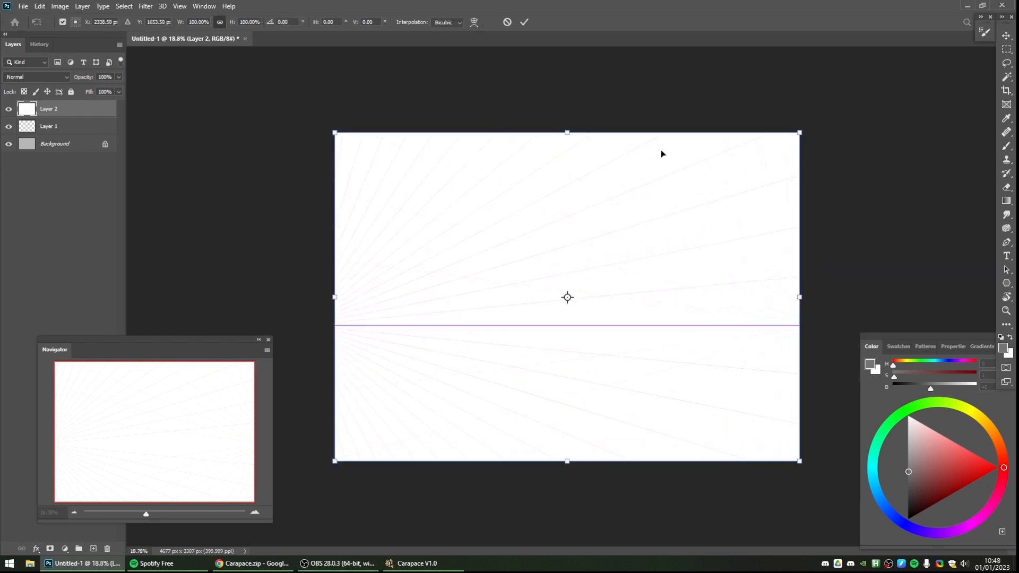
left_click_drag(844, 209, 860, 159)
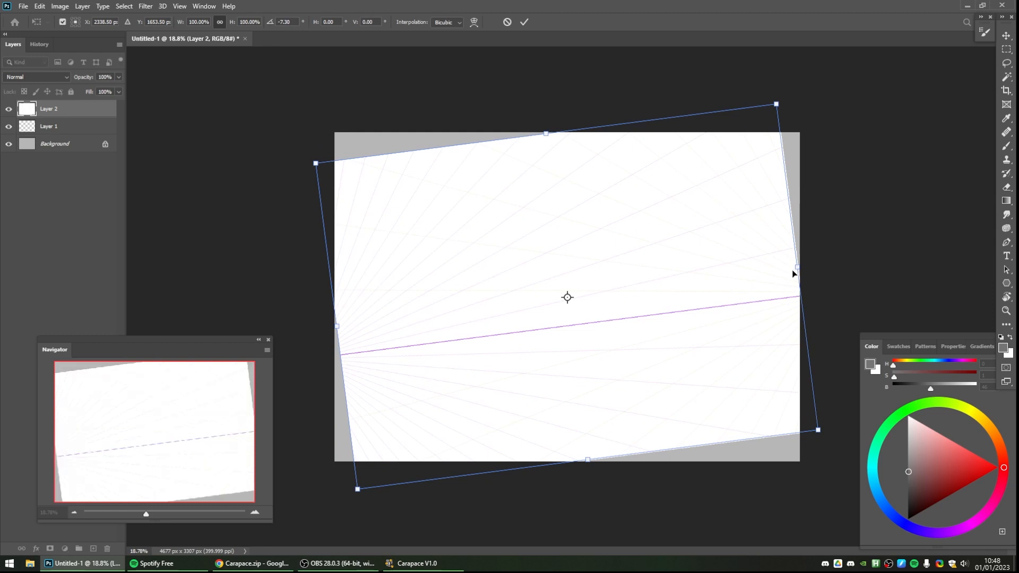
left_click_drag(798, 269, 860, 258)
left_click_drag(696, 287, 670, 291)
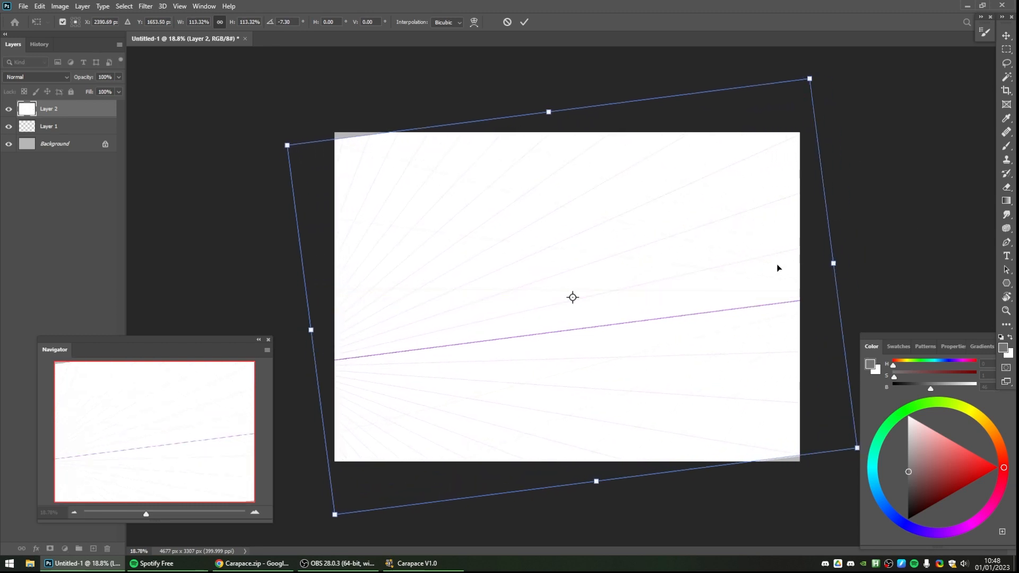
left_click_drag(736, 277, 709, 282)
key("Escape")
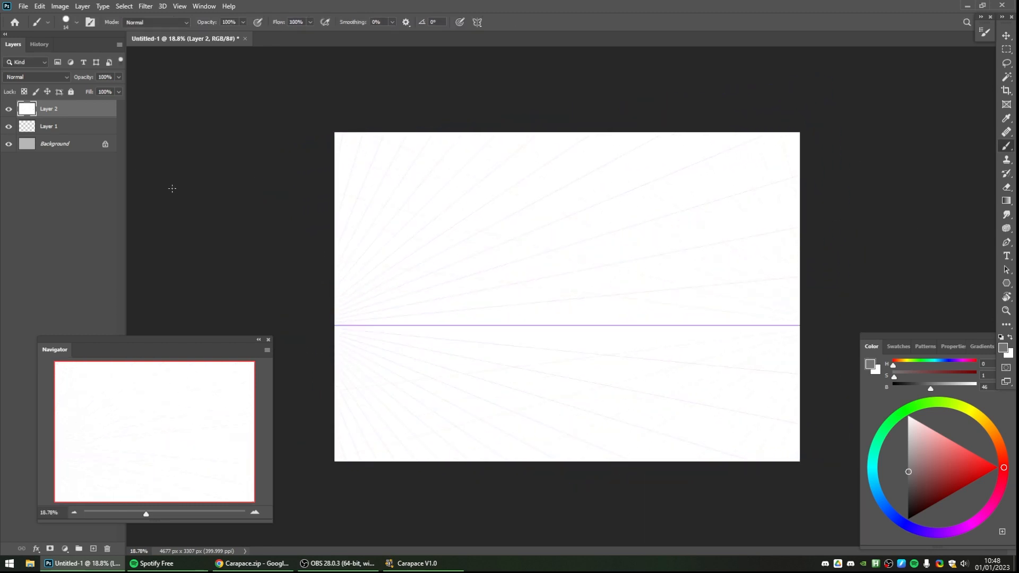
- Crop the canvas at a rotated angle so the horizon tilts, and set the grid layer's blend mode to Multiply
left_click(1006, 90)
left_click_drag(865, 240, 820, 183)
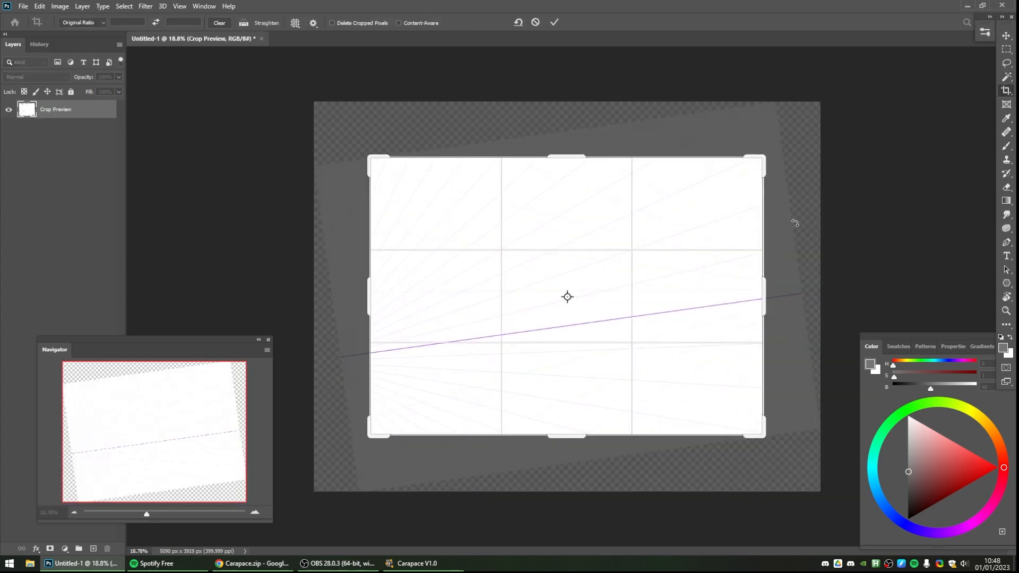
key("Escape")
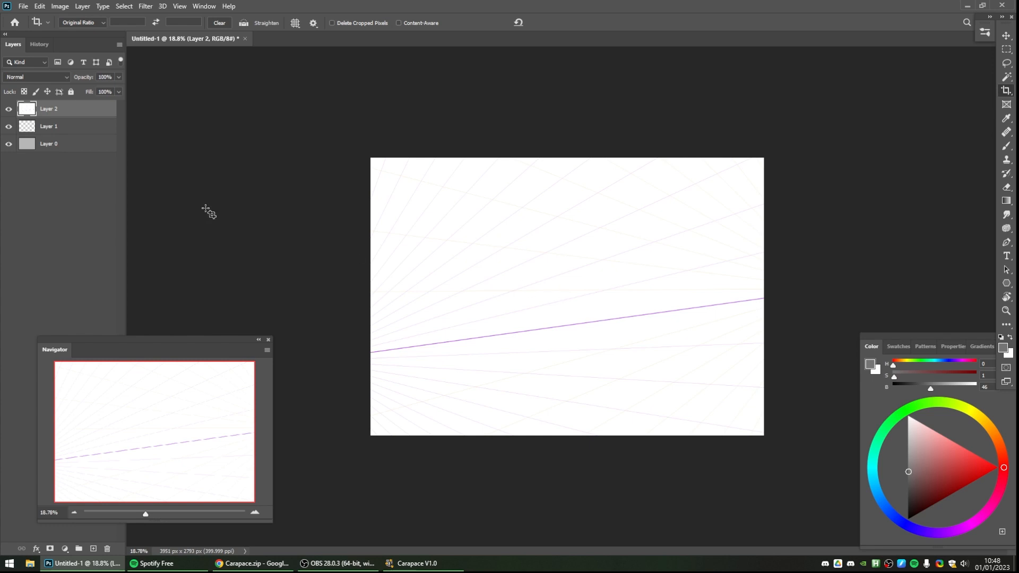
left_click(30, 78)
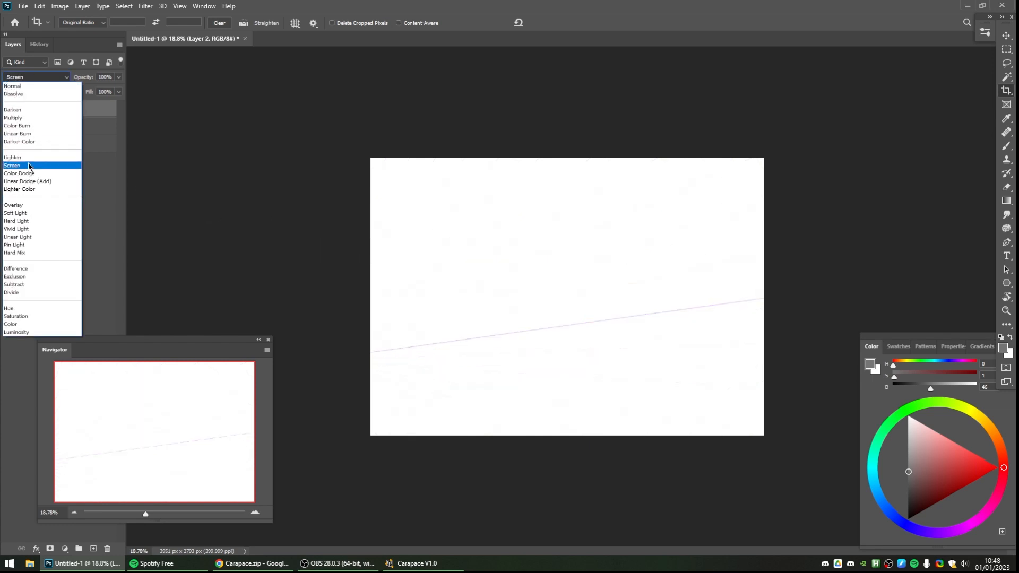
left_click(26, 120)
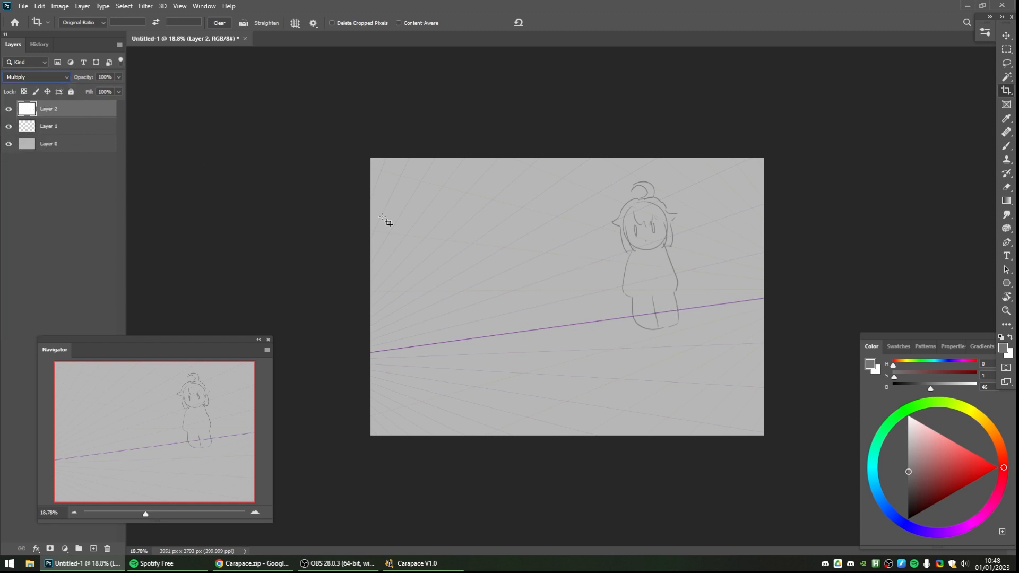
- Undo the grid layer's blend mode change and the rotated crop
key("super")
key("super")
key("ctrl+z")
key("ctrl+z")
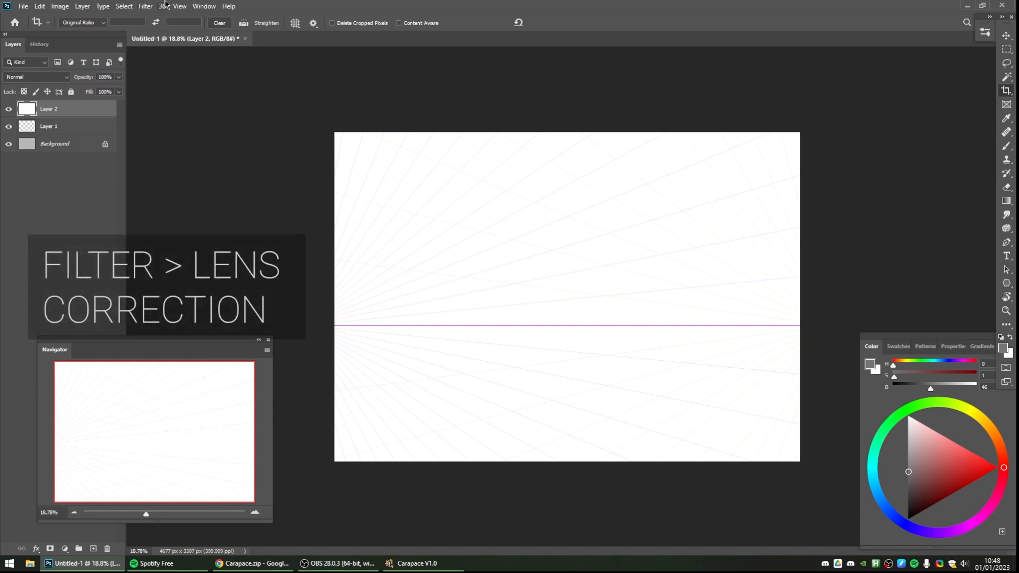
- Curve the grid layer using Lens Correction with Remove Distortion at -47, and set its blend mode to Multiply
left_click(145, 6)
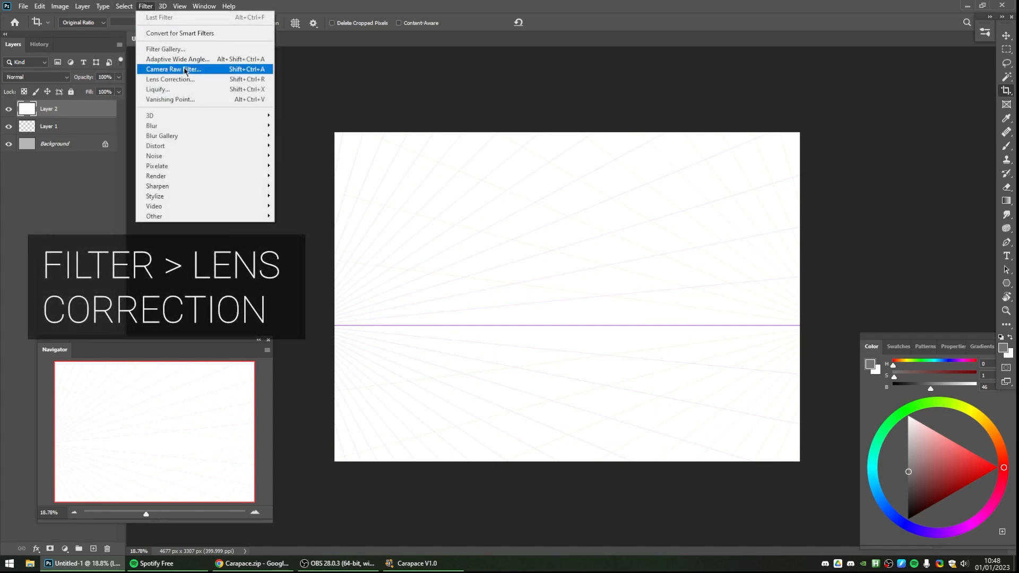
left_click(185, 80)
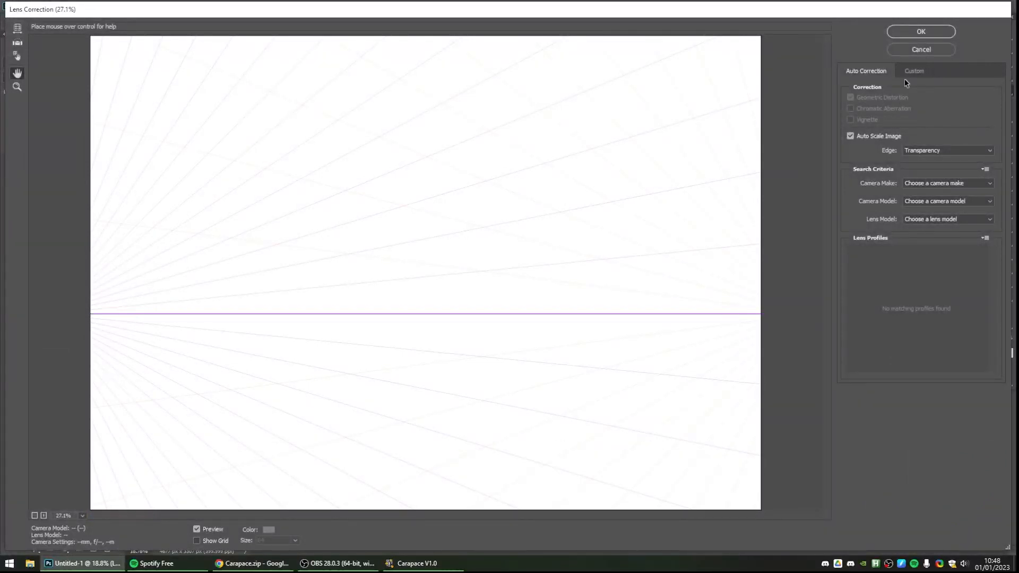
left_click(909, 73)
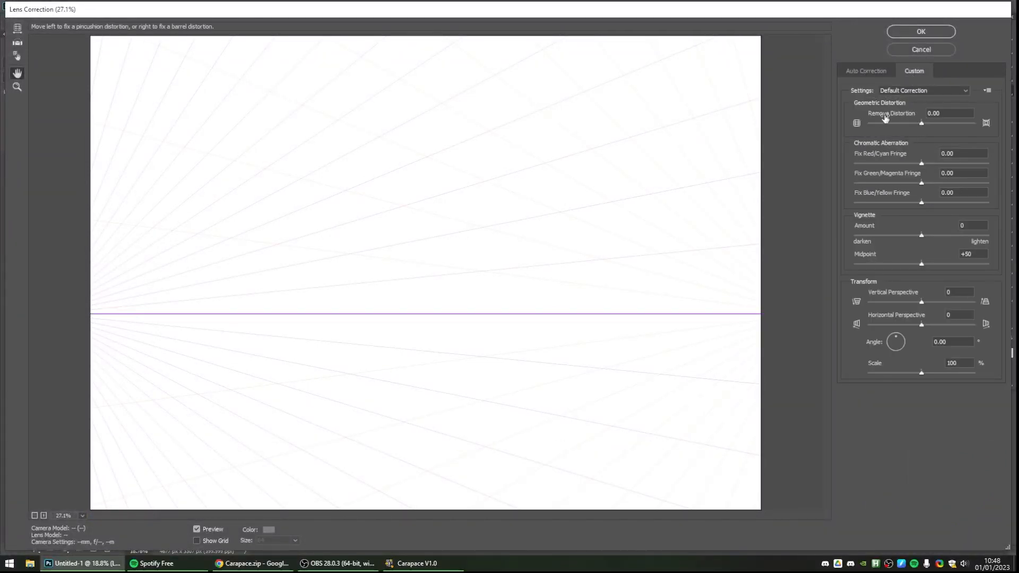
left_click(922, 125)
left_click_drag(922, 126, 910, 128)
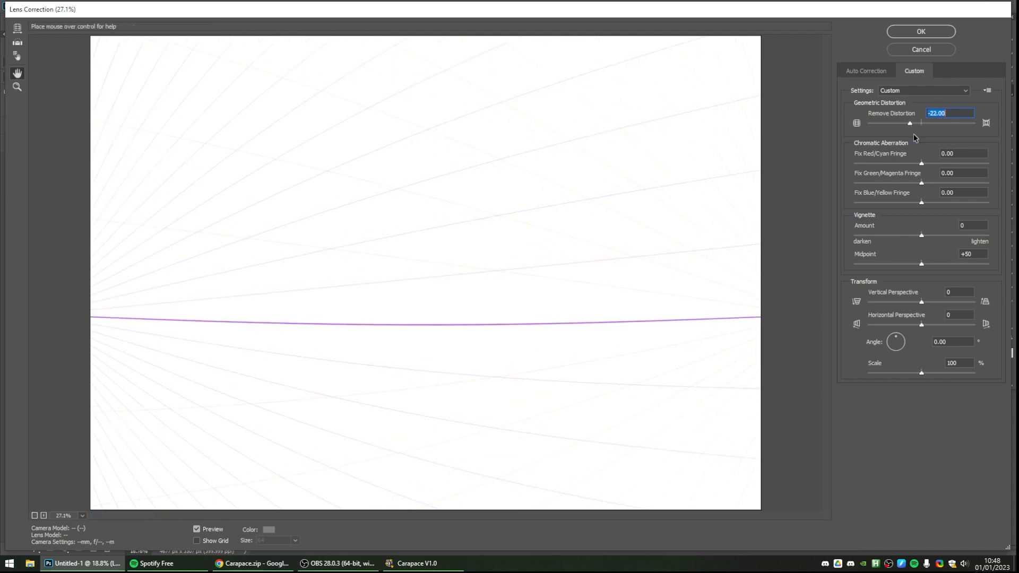
left_click_drag(934, 126, 901, 130)
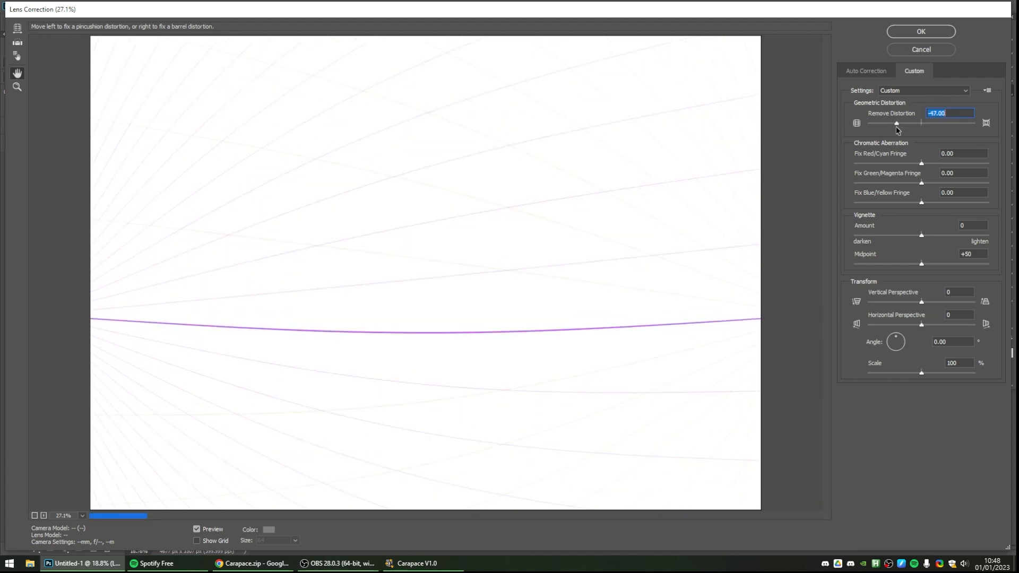
left_click(922, 31)
left_click(35, 78)
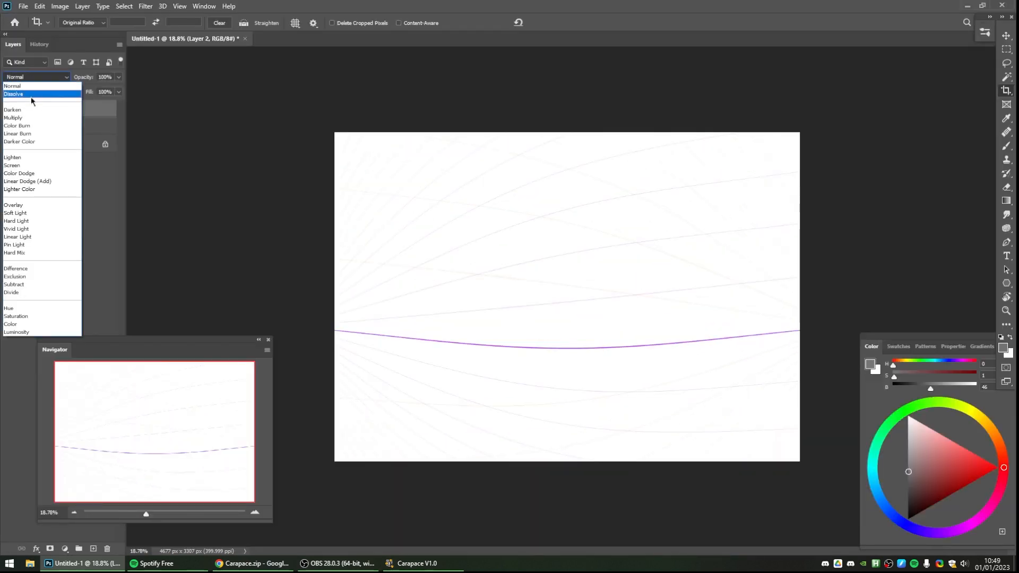
left_click(24, 121)
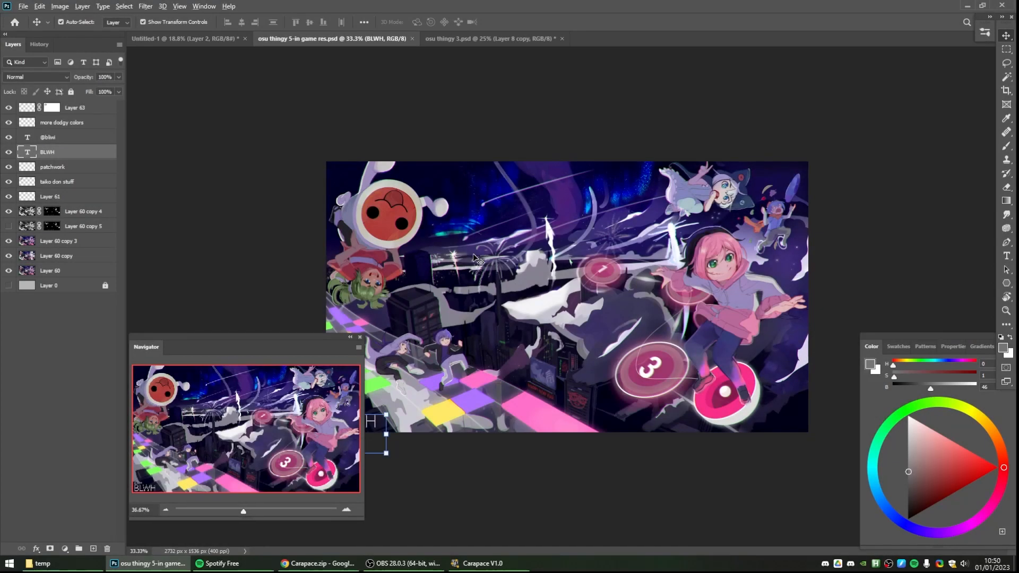
- In osu thingy 3.psd, set the blend mode of the grid layer Layer 8 copy to Normal and deselect the layer
scroll(476, 258, "up", 2)
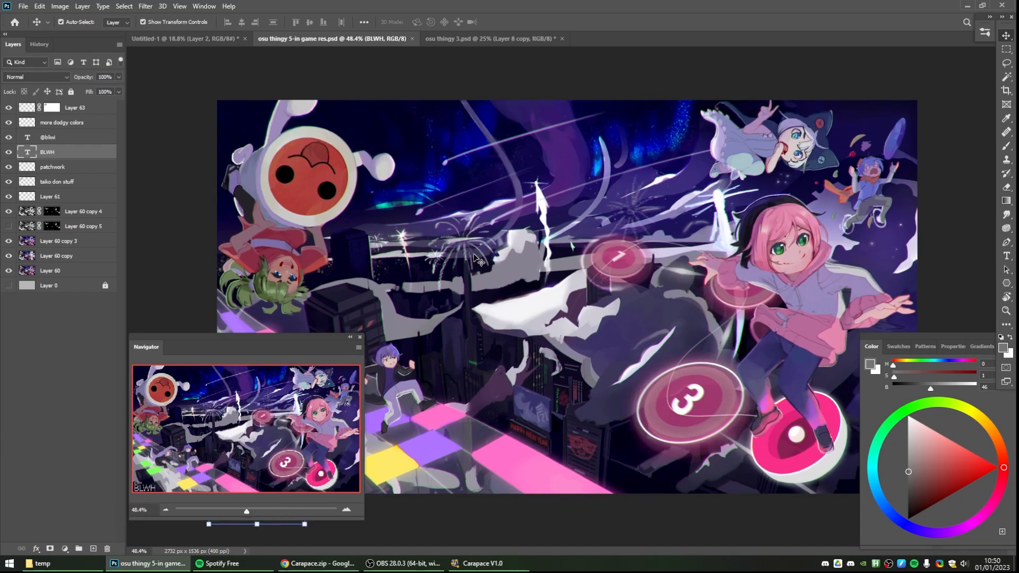
left_click(483, 43)
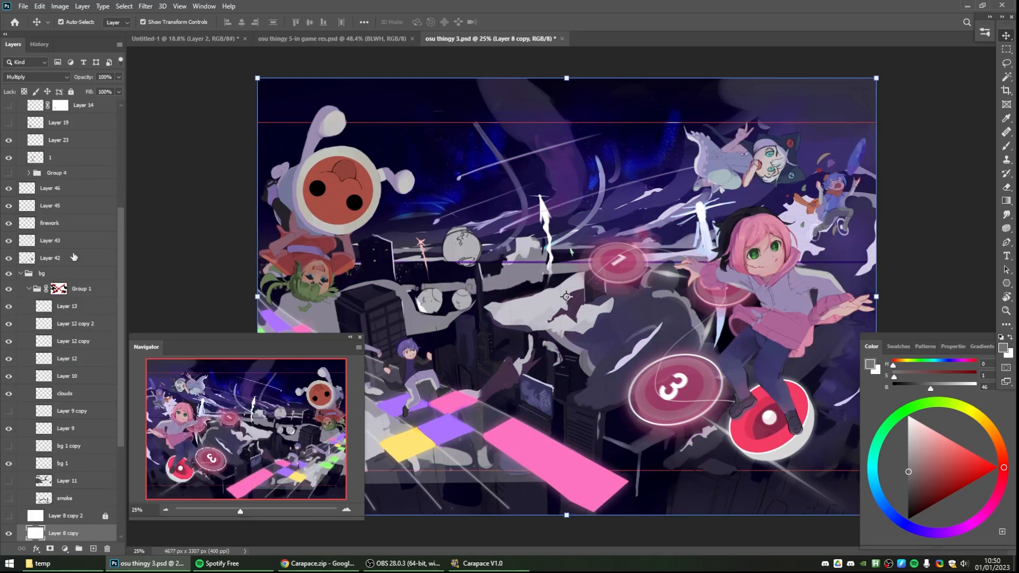
scroll(79, 419, "down", 3)
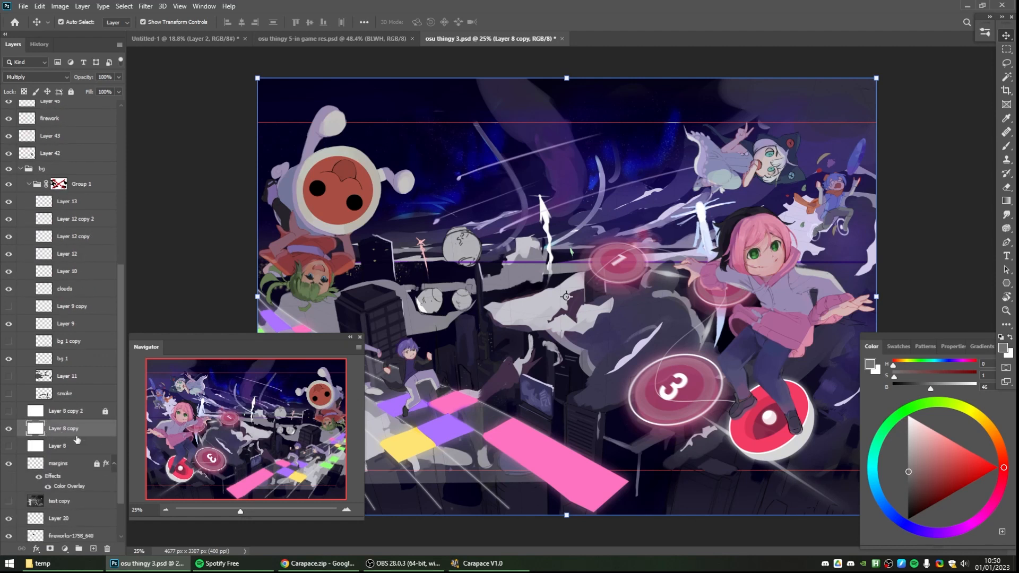
left_click(48, 79)
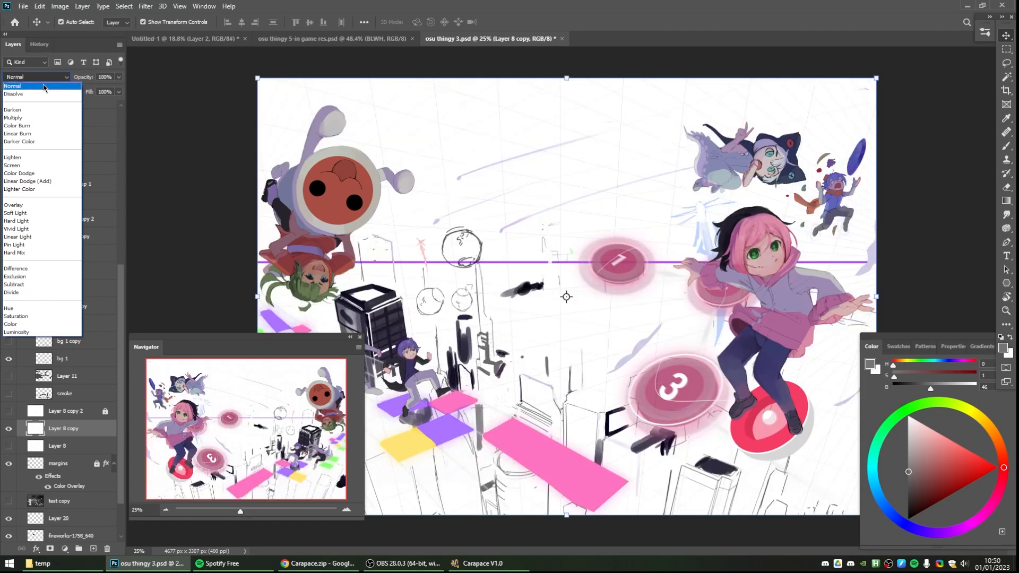
left_click(32, 86)
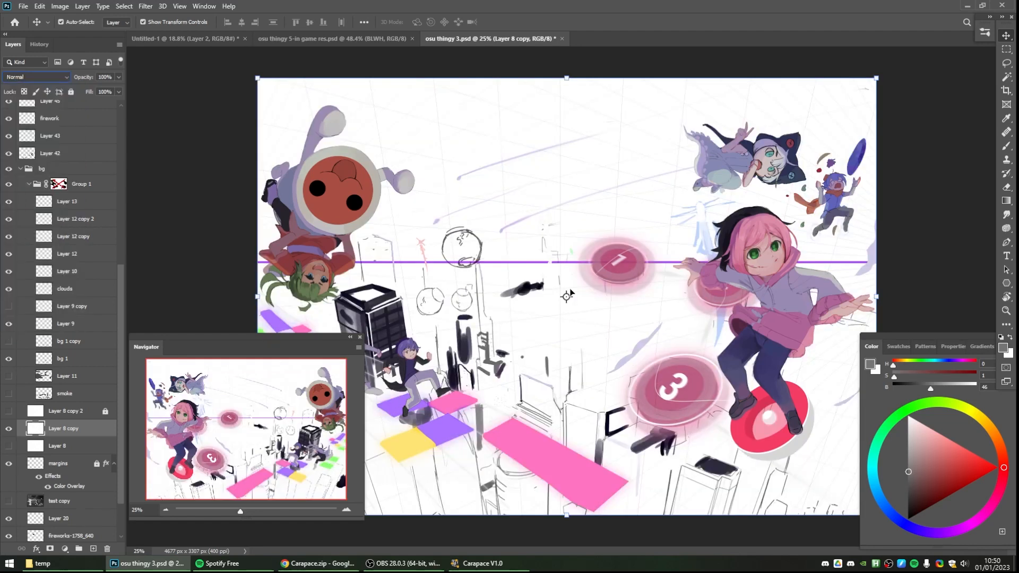
left_click(182, 227)
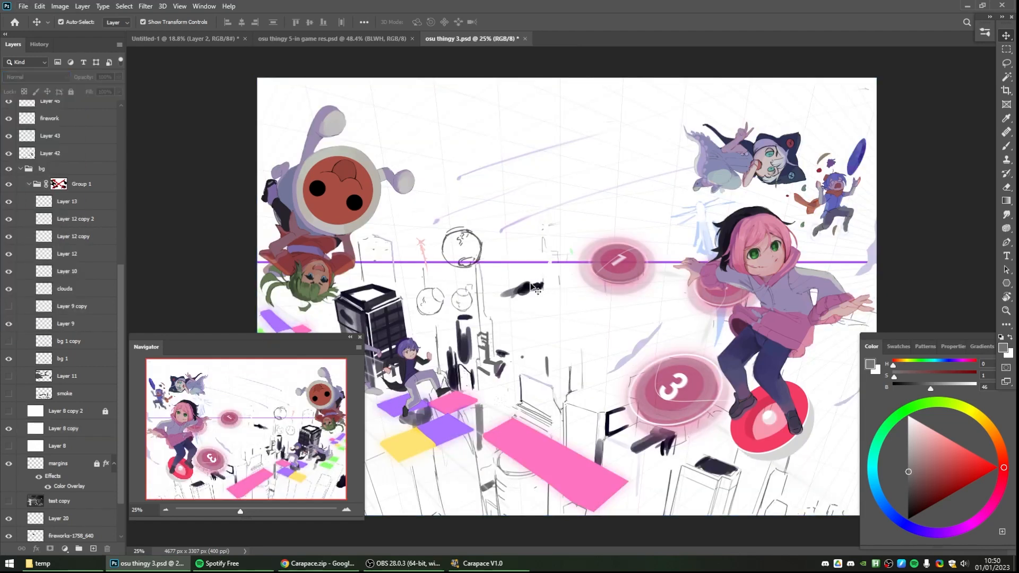
- Examine the perspective grid lines just below the illustration's horizon up close and switch back to Carapace
scroll(532, 286, "up", 4)
scroll(530, 300, "up", 10)
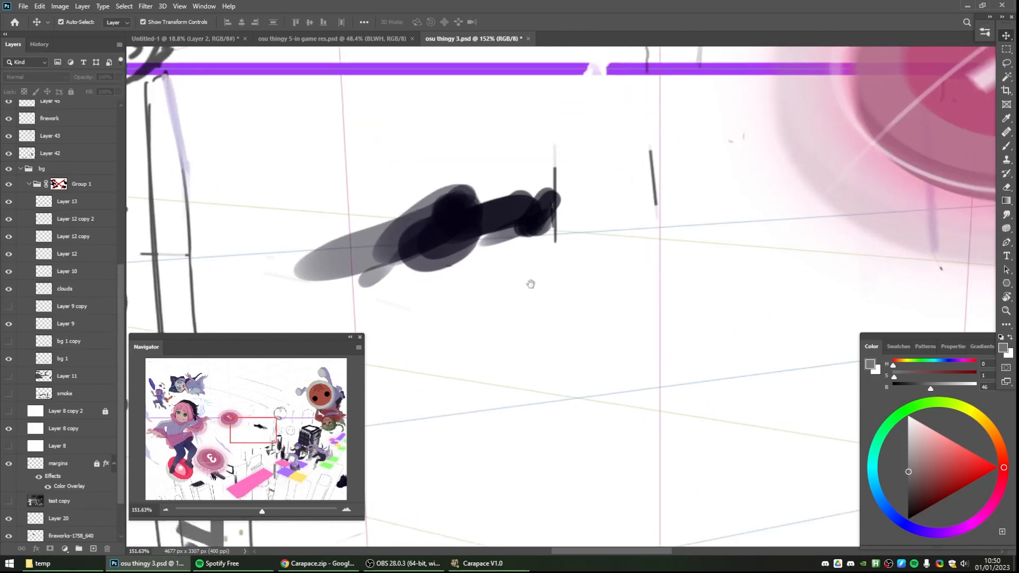
scroll(559, 276, "down", 10)
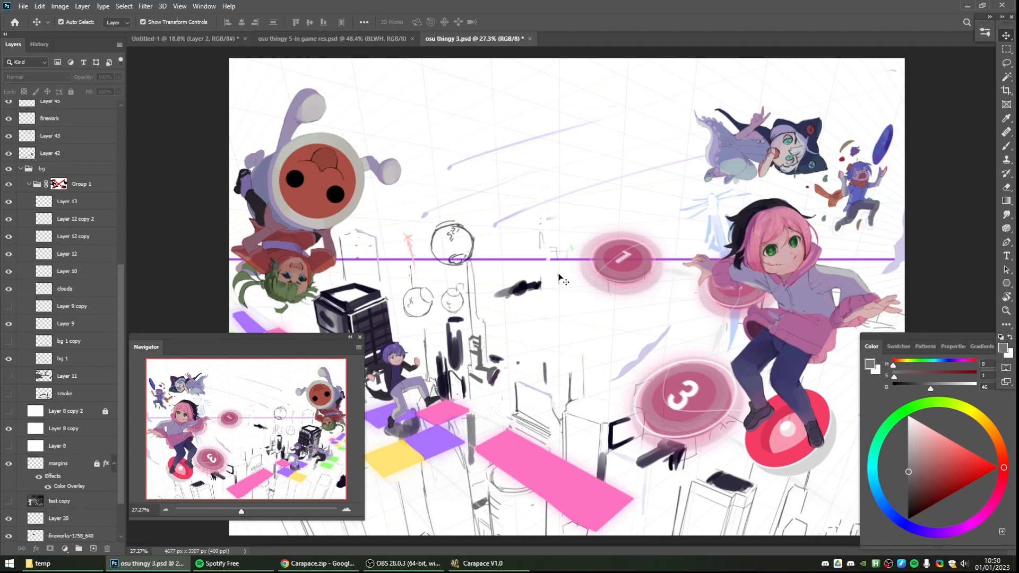
left_click(481, 565)
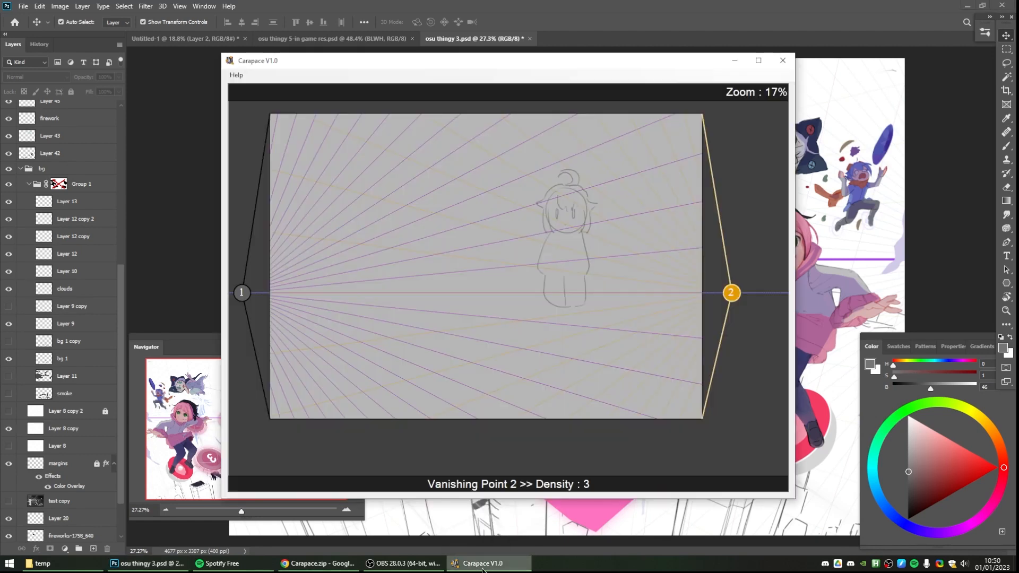